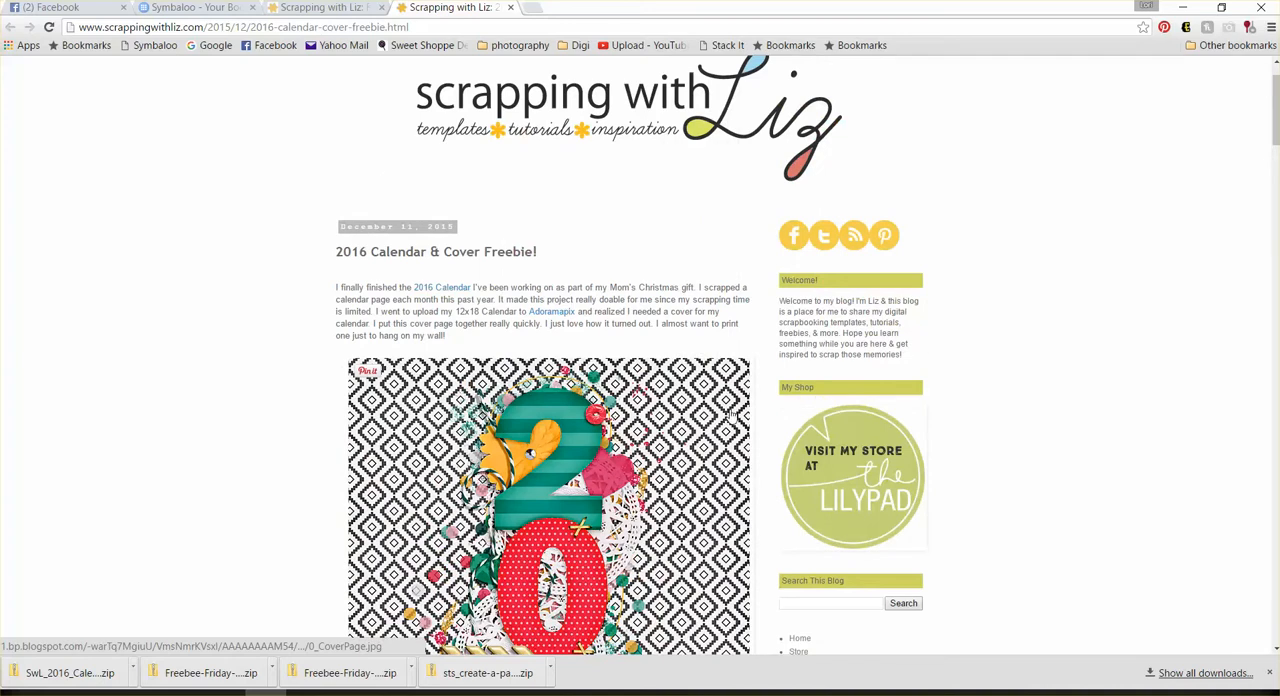
# Step: Examine the blog post's 2016 Calendar Cover Template freebie and the files in its downloaded SwL_2016_CalendarCoverTemplate.zip
pyautogui.scroll(-5, 745, 415)
pyautogui.scroll(-5, 745, 440)
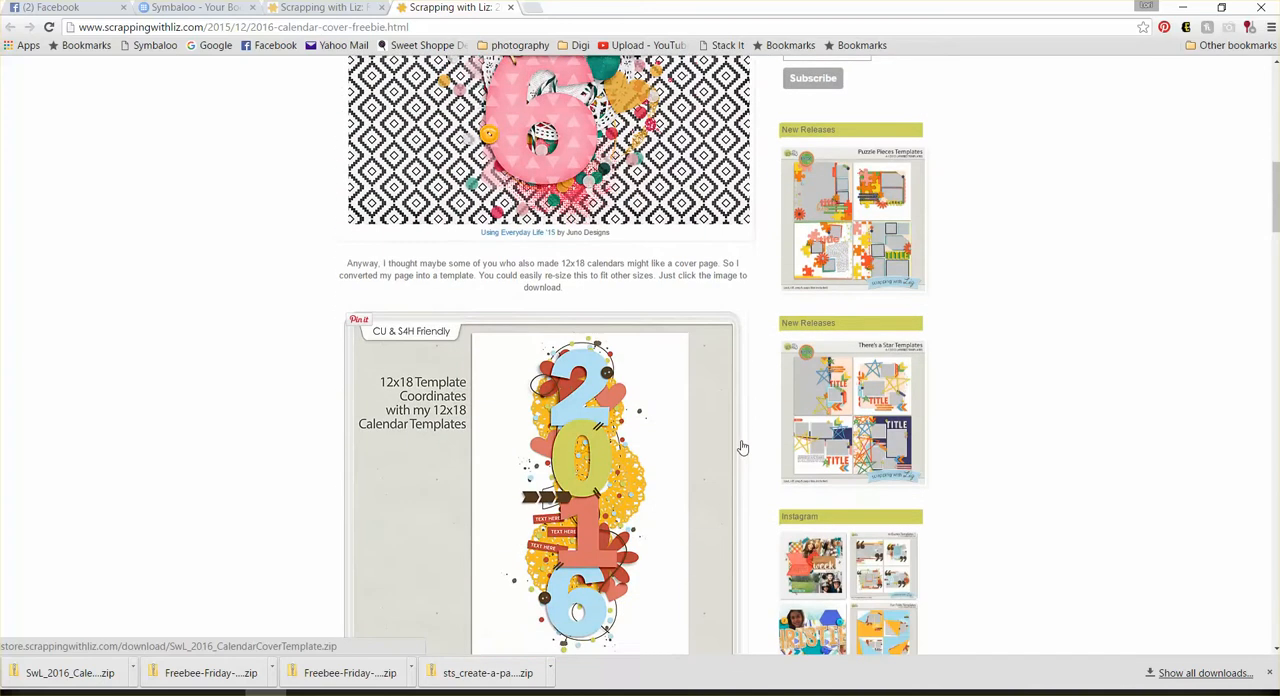
pyautogui.scroll(2, 640, 325)
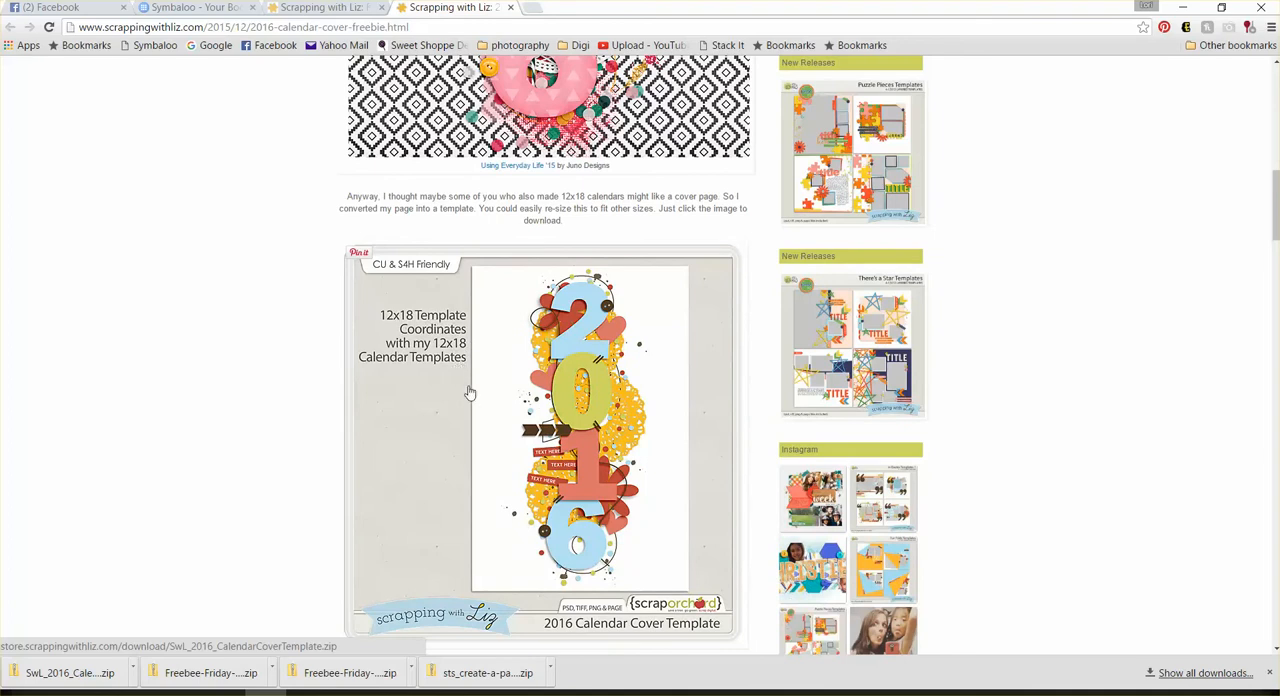
pyautogui.scroll(-2, 463, 400)
pyautogui.scroll(3, 490, 400)
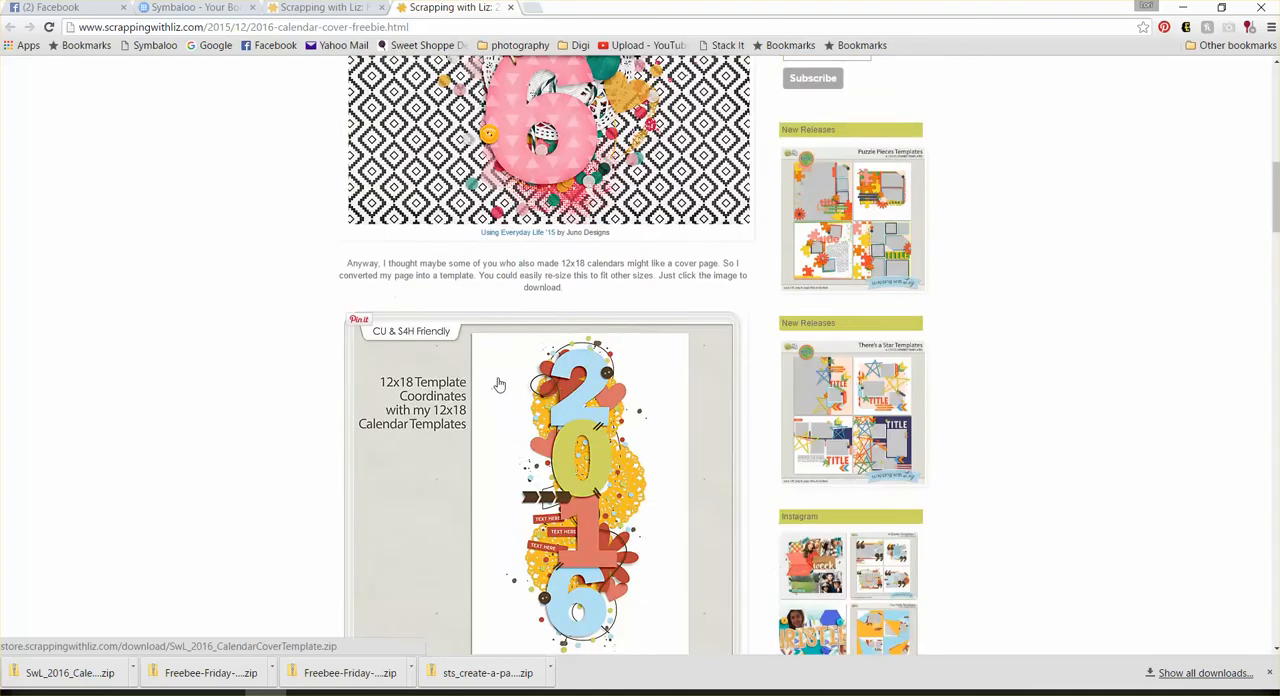
pyautogui.scroll(-1, 500, 386)
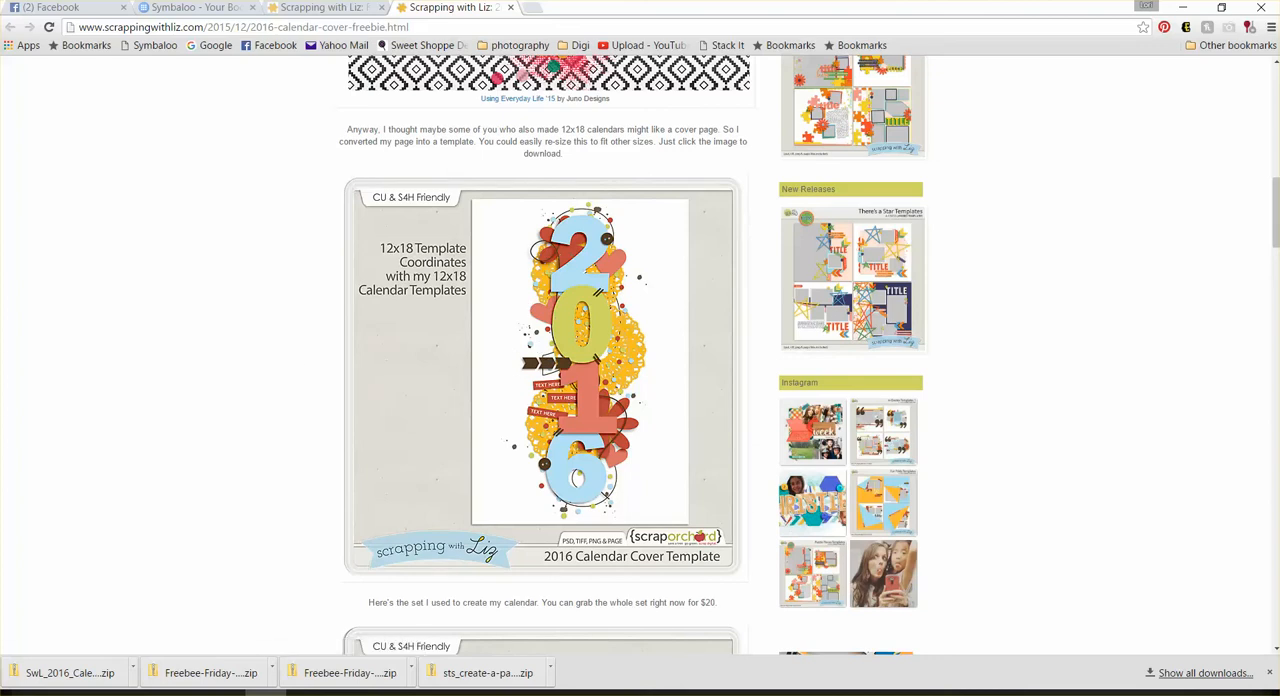
pyautogui.moveTo(0, 92); pyautogui.dragTo(488, 42)
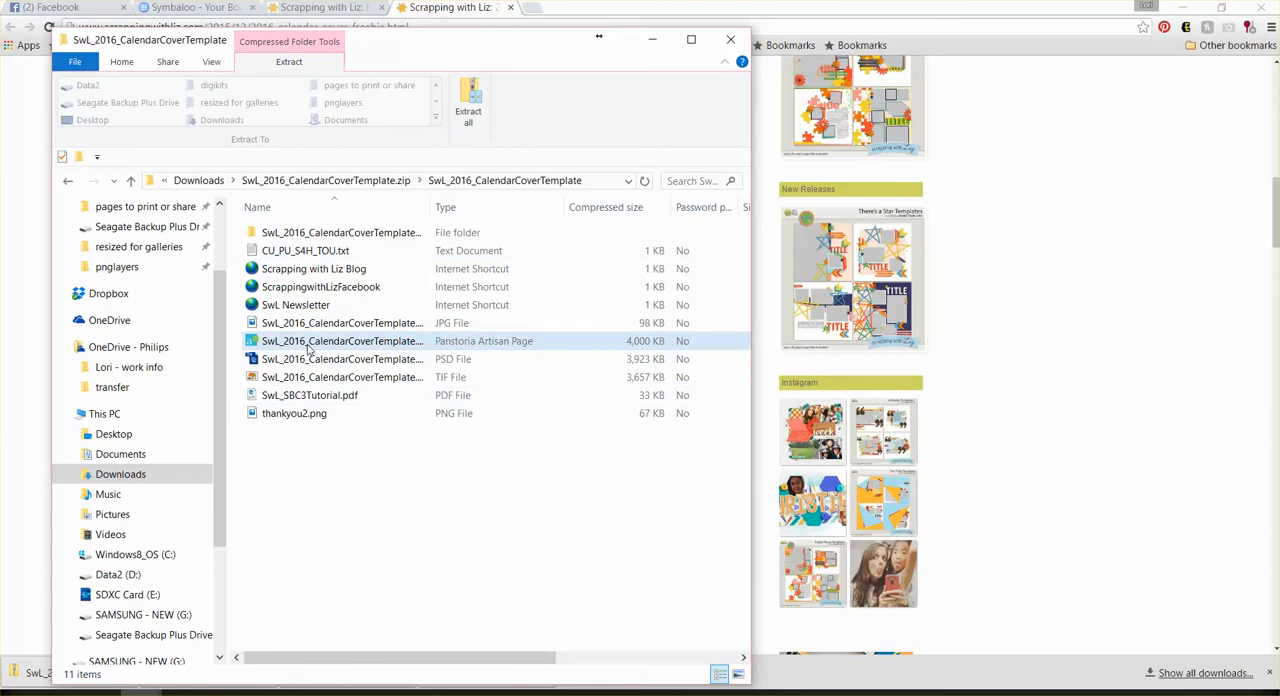
# Step: Switch to the templates folder, clear the old search, and search it for "swl 2016"
pyautogui.moveTo(452, 46); pyautogui.dragTo(0, 64)
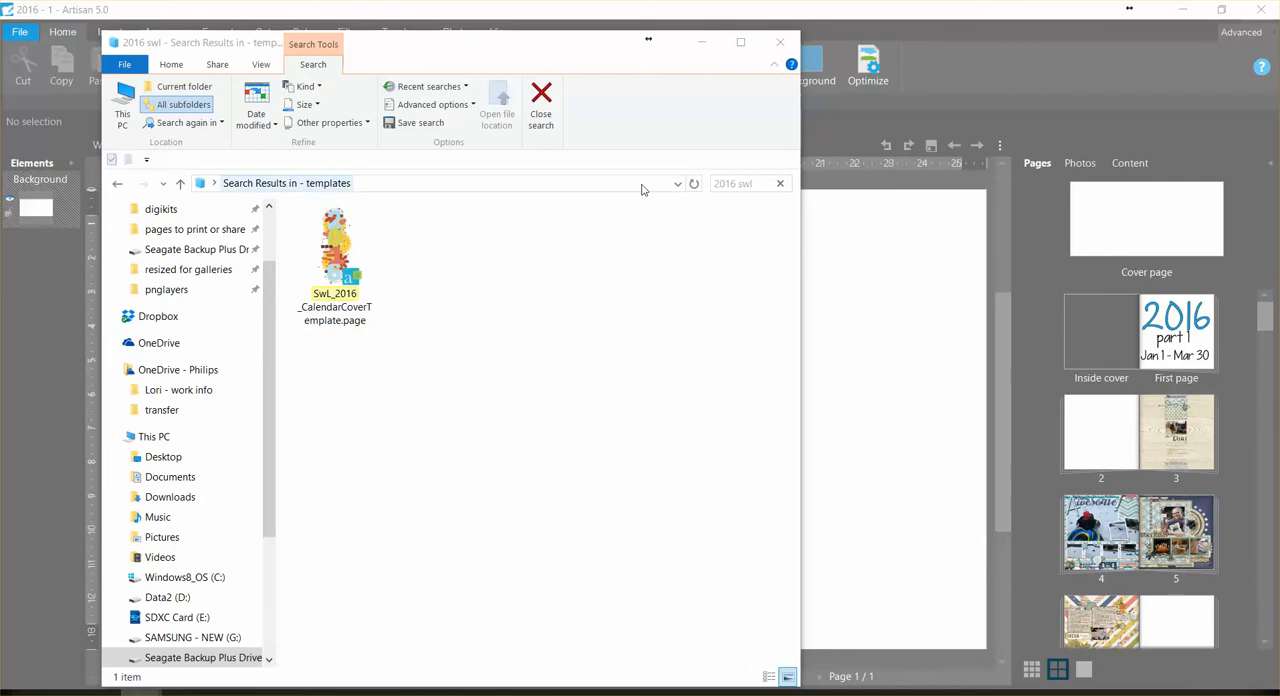
pyautogui.click(780, 183)
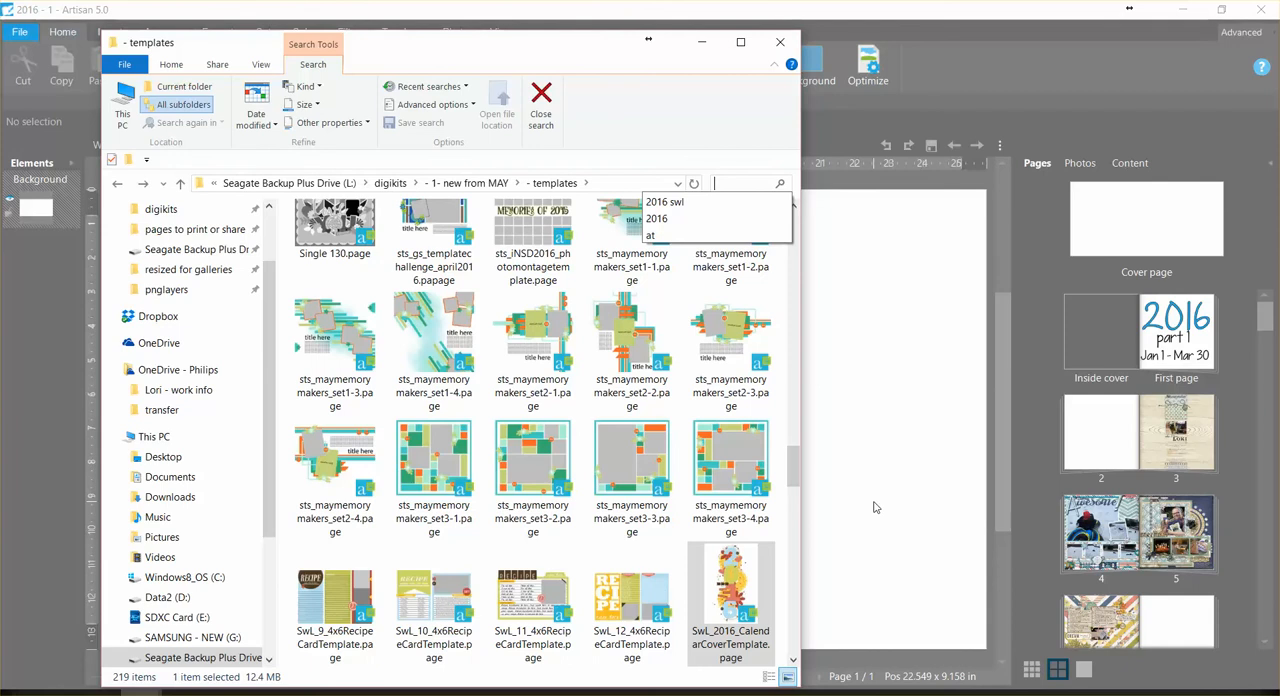
pyautogui.moveTo(796, 467); pyautogui.dragTo(760, 453)
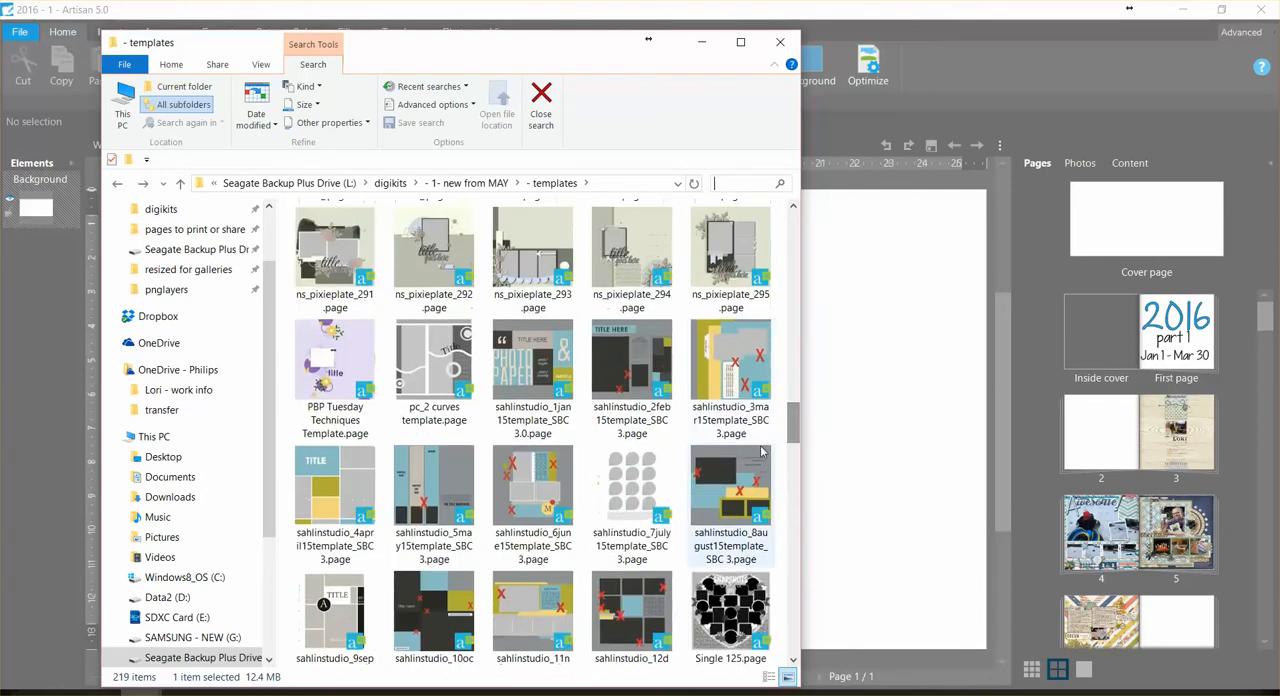
pyautogui.click(745, 184)
pyautogui.write('swl')
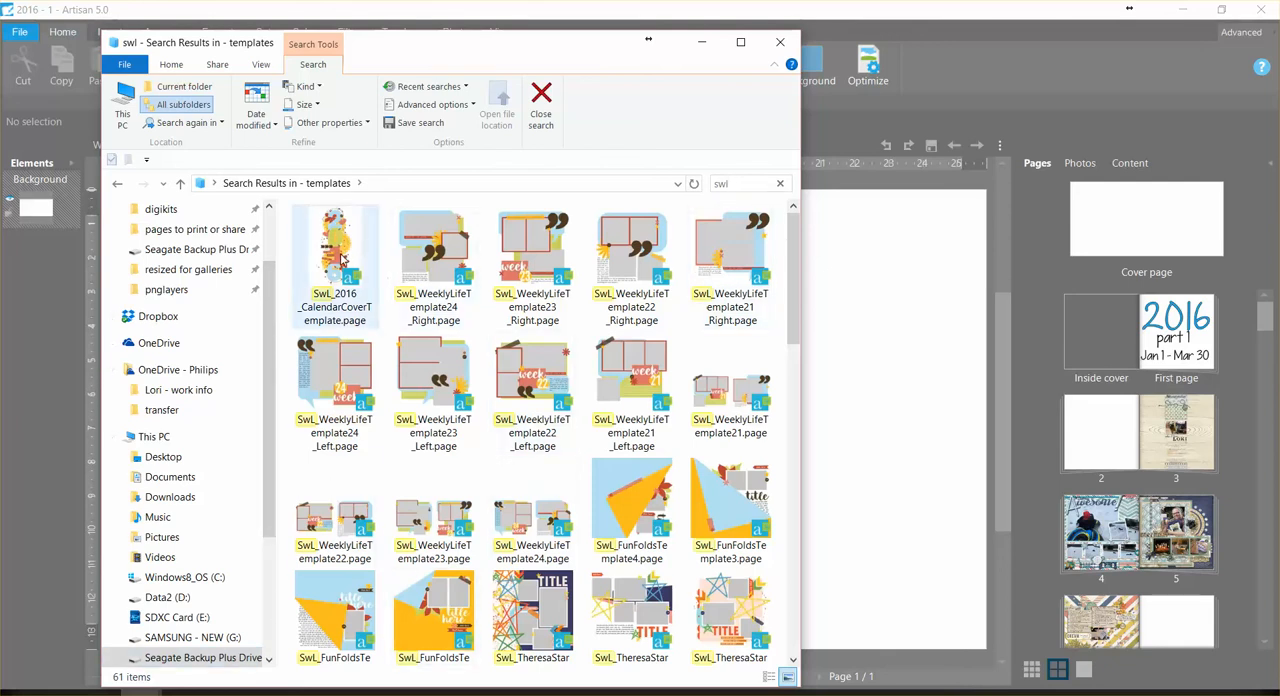
pyautogui.moveTo(795, 316); pyautogui.dragTo(784, 292)
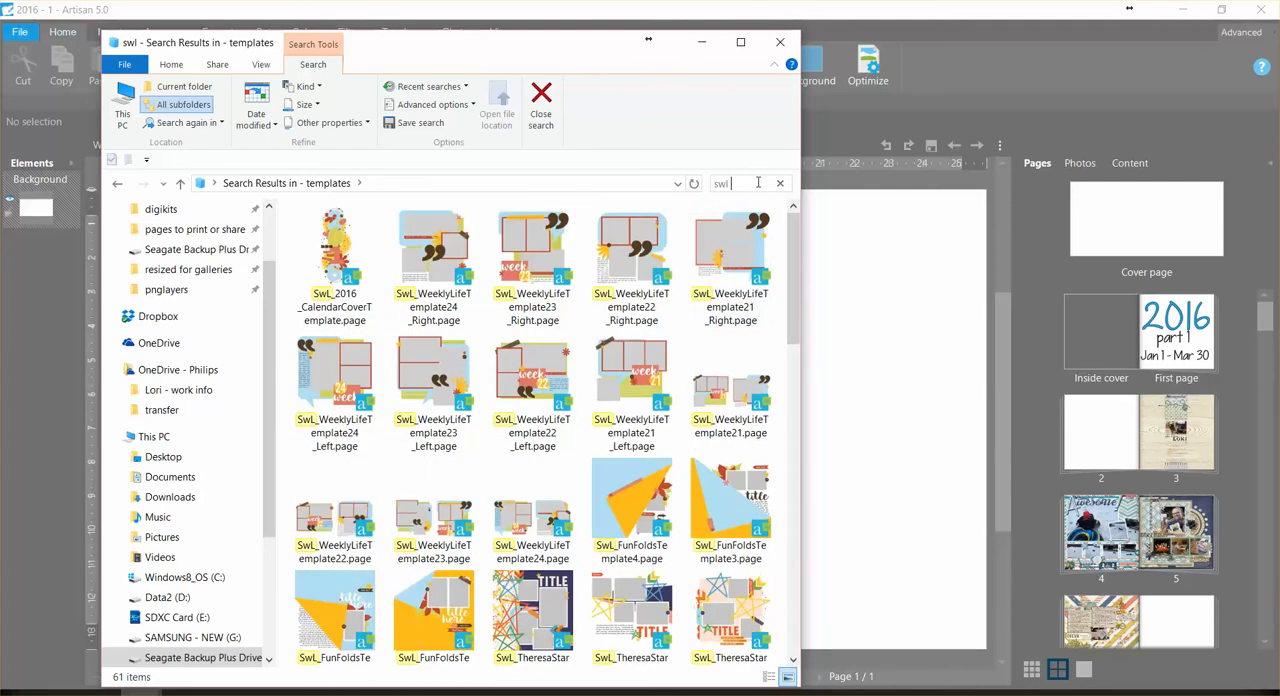
pyautogui.write('016')
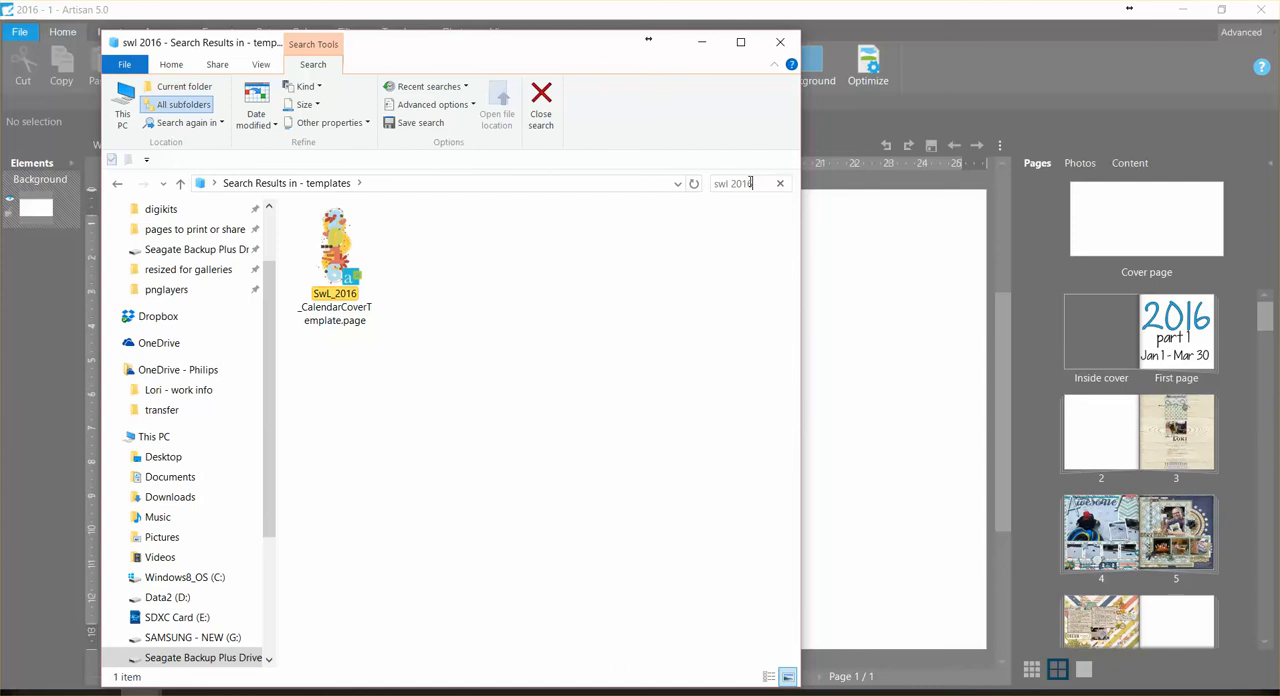
# Step: Open SwL_2016_CalendarCoverTemplate.page from the search results with Panstoria Artisan 5.0
pyautogui.click(325, 287)
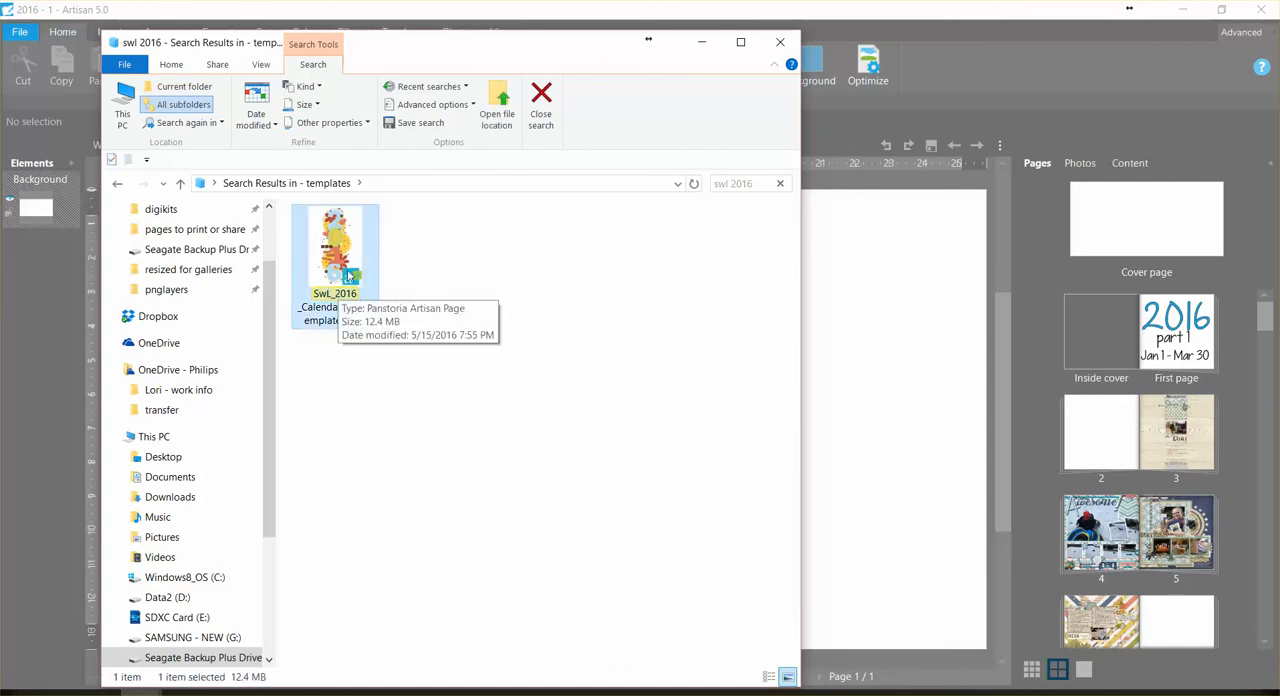
pyautogui.rightClick(351, 260)
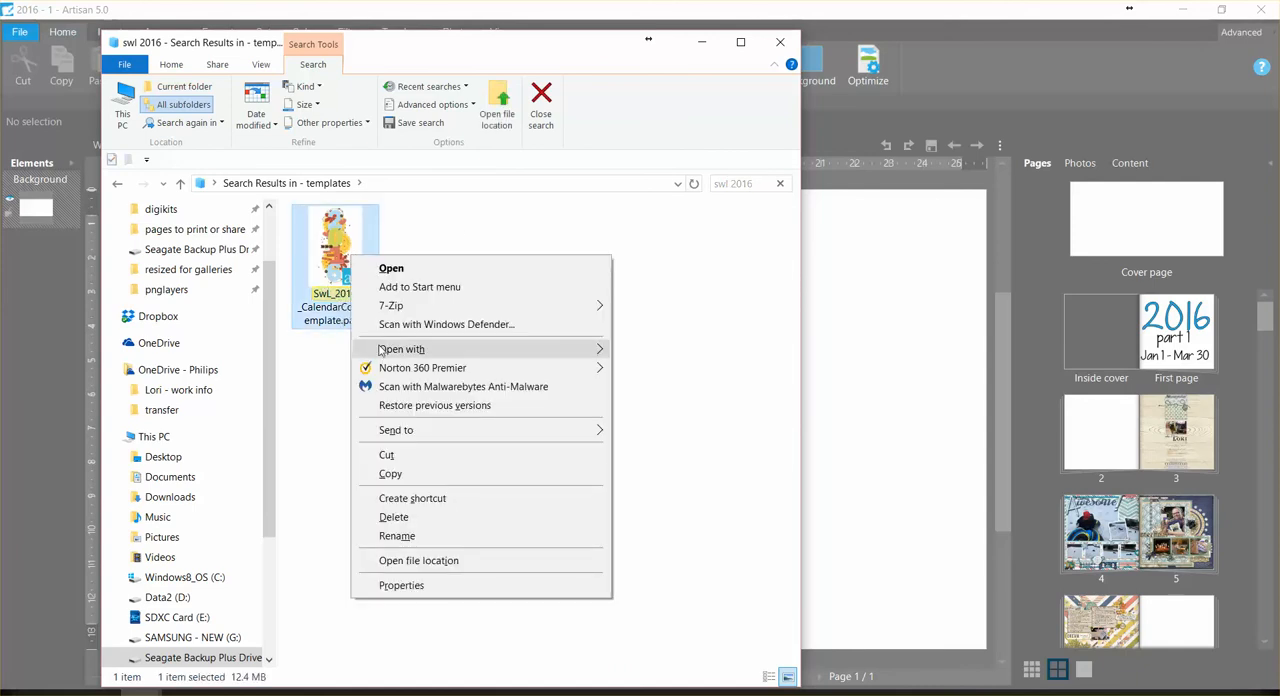
pyautogui.moveTo(392, 352)
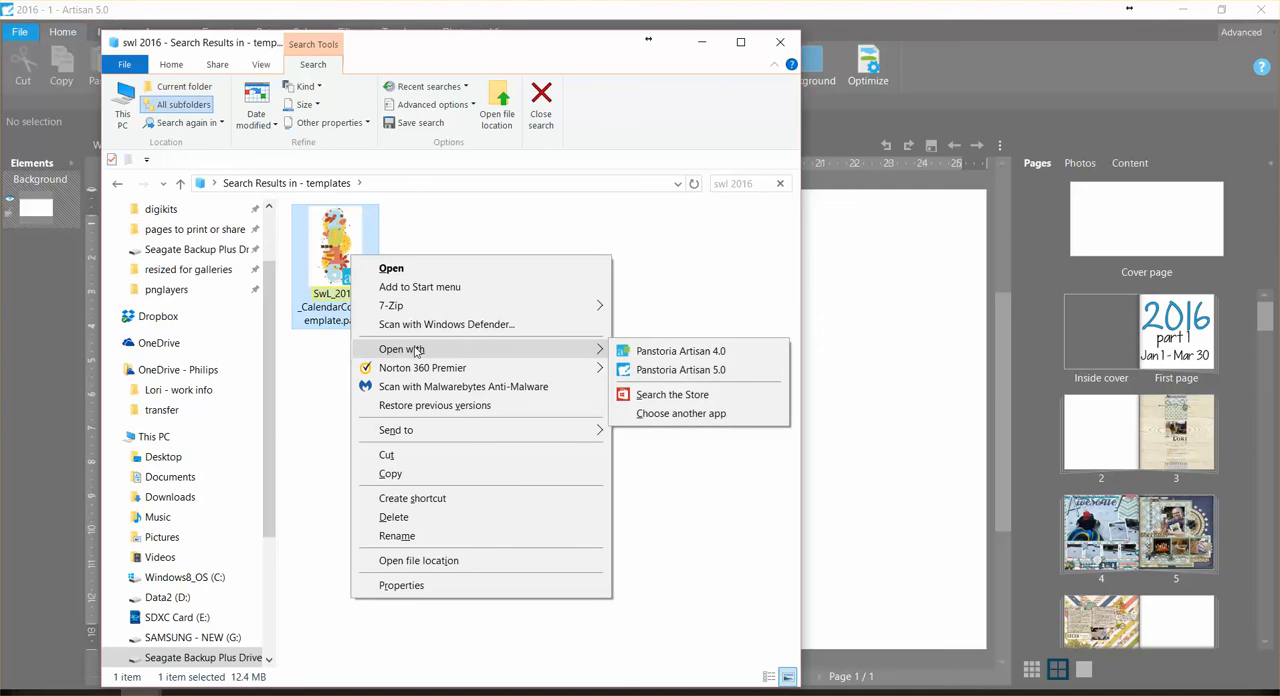
pyautogui.click(681, 370)
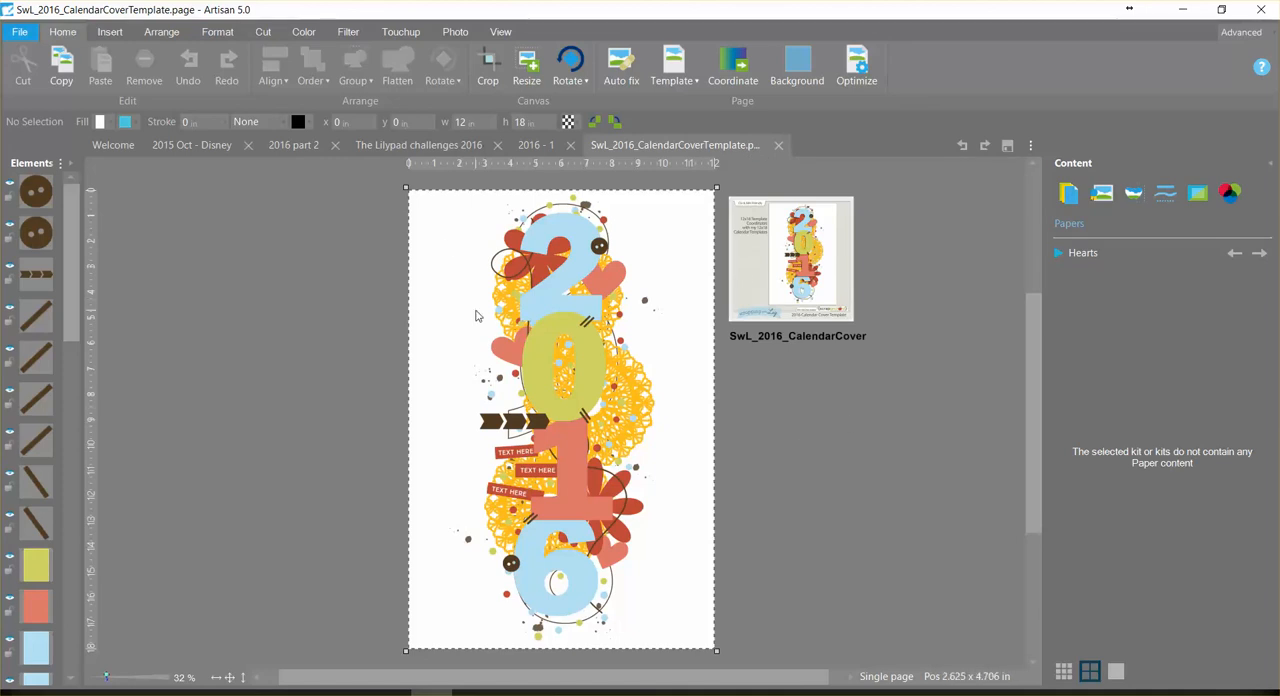
# Step: Select all the 2016 design elements on the template page and group them
pyautogui.moveTo(423, 177); pyautogui.dragTo(699, 661)
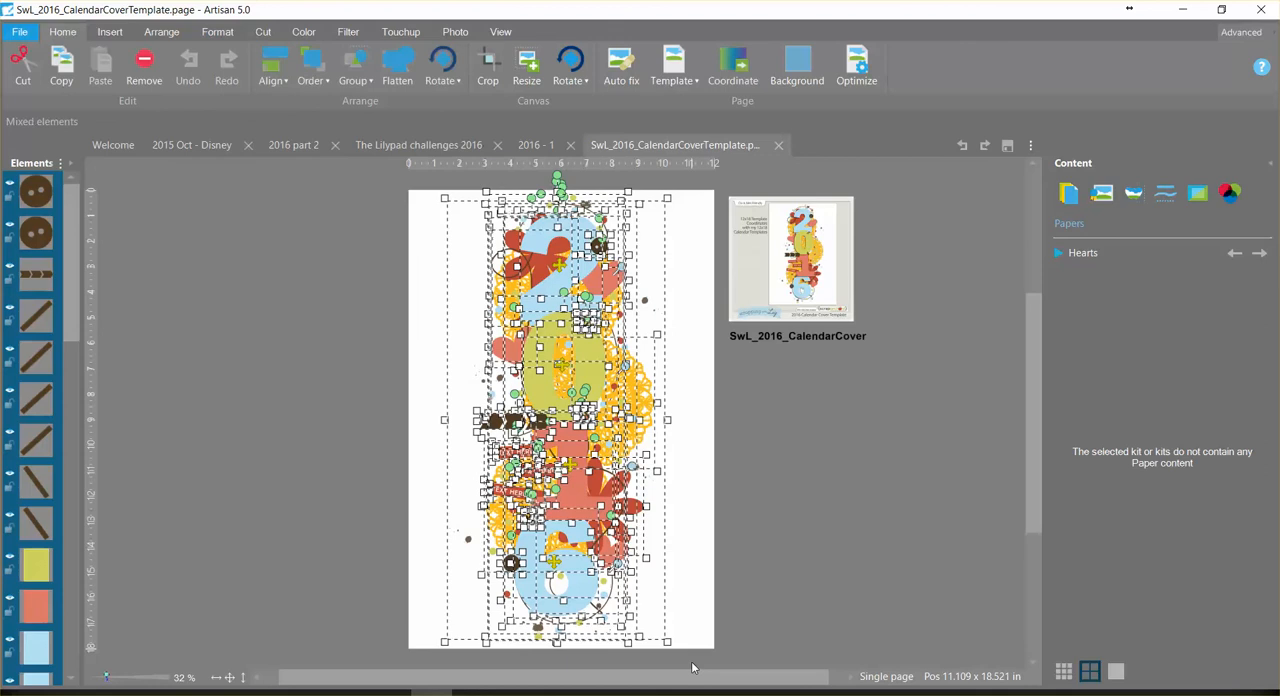
pyautogui.rightClick(600, 357)
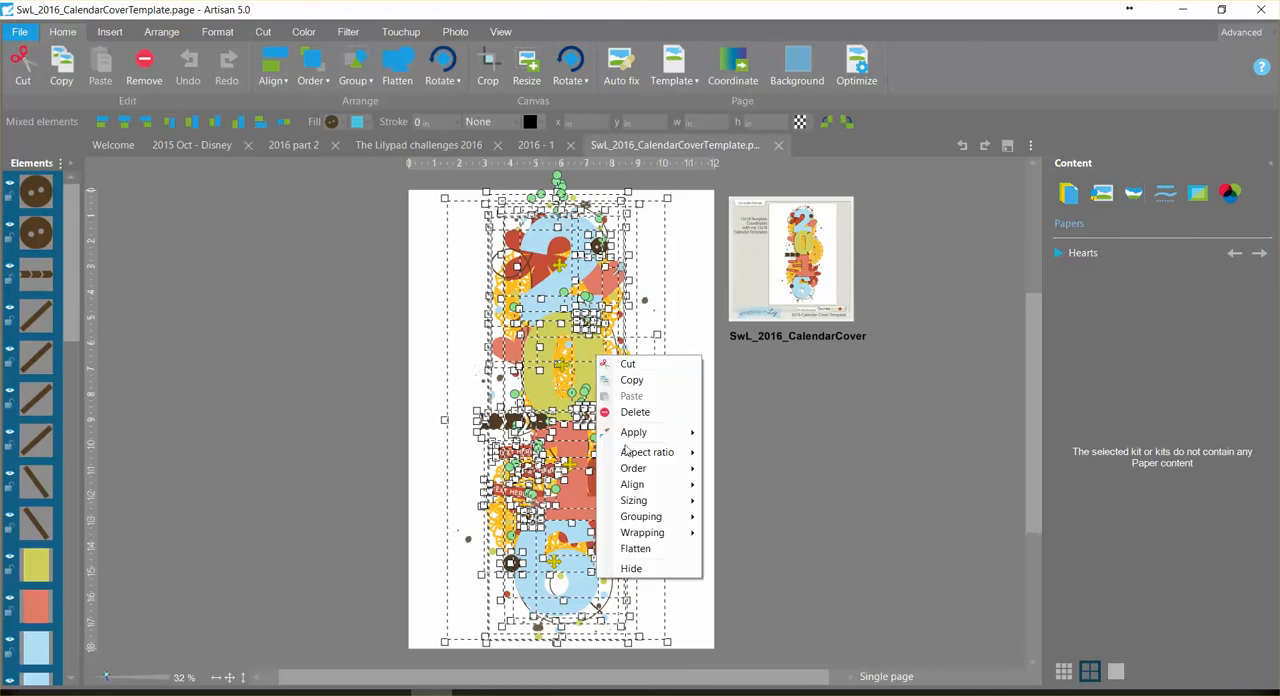
pyautogui.moveTo(650, 522)
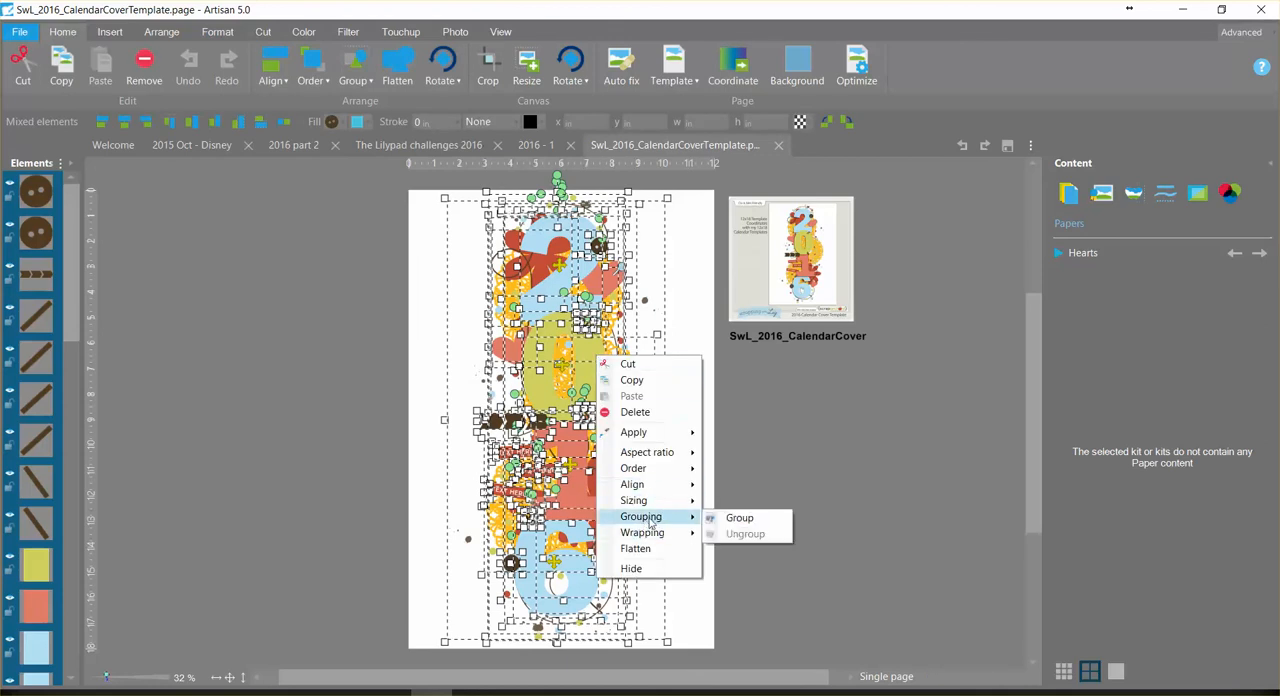
pyautogui.click(730, 518)
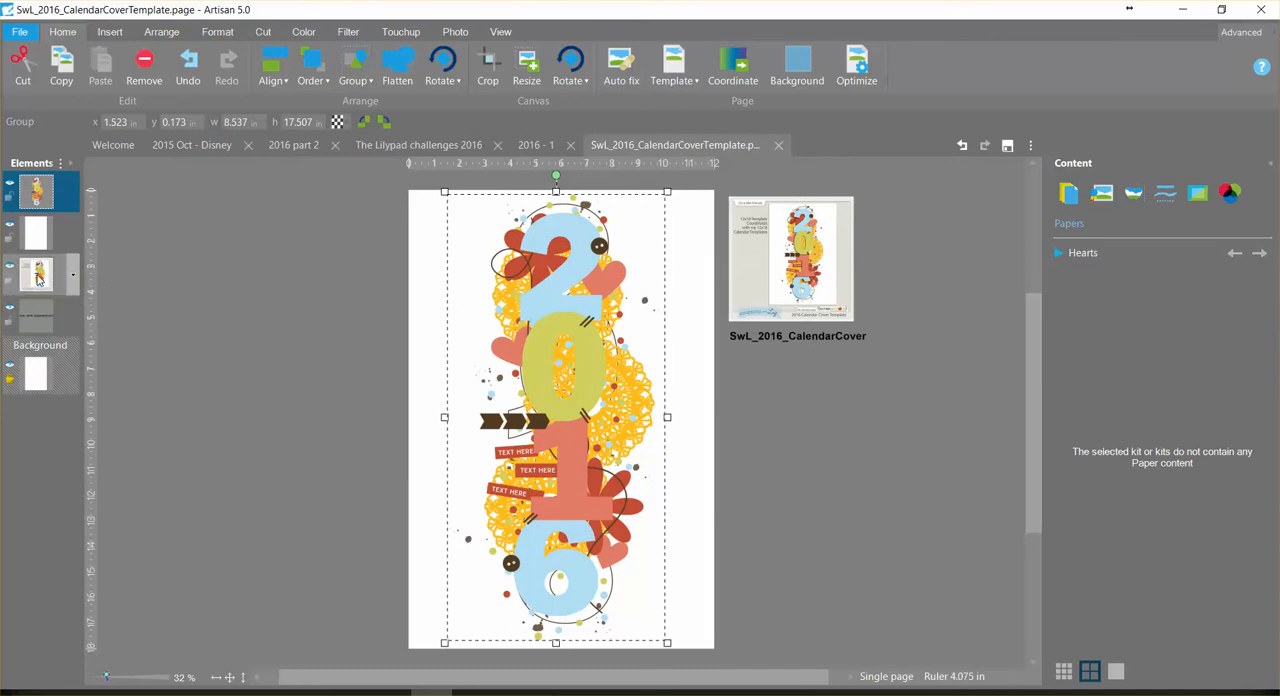
# Step: Copy the 2016 group together with the preview image and template-name text, and paste them onto the cover page of the 2016 - 1 project
pyautogui.keyDown('ctrl'); pyautogui.click(38, 280); pyautogui.keyUp('ctrl')
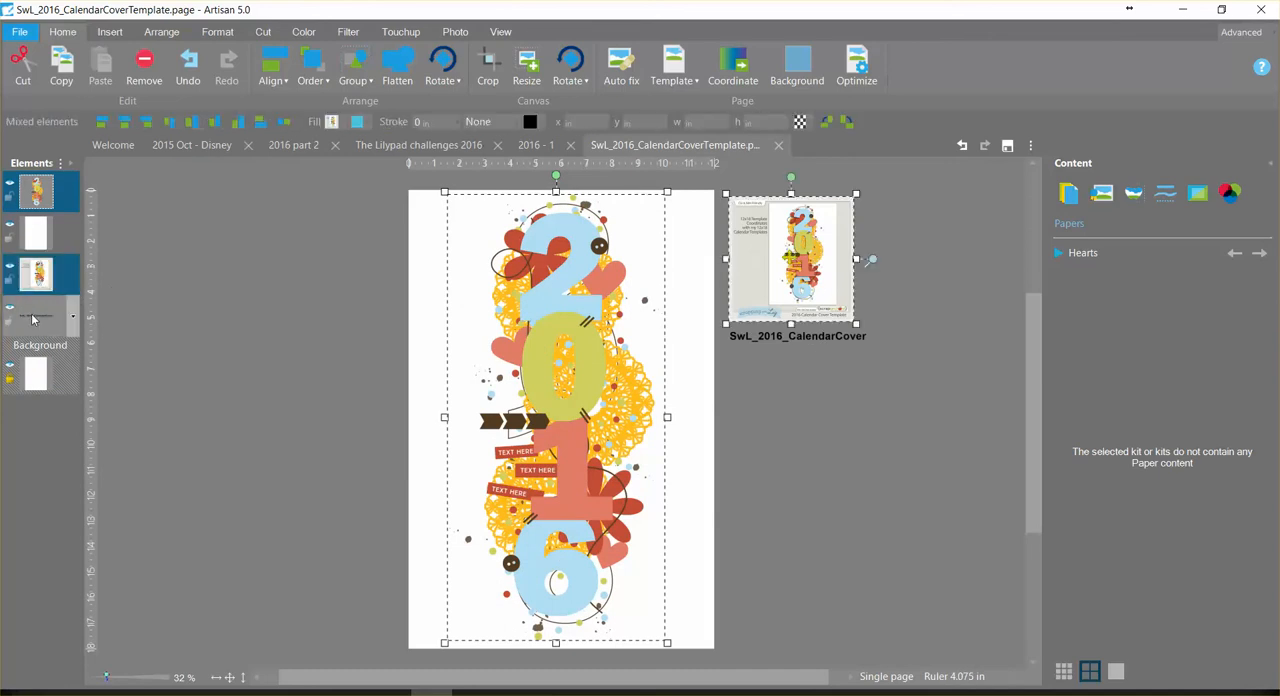
pyautogui.keyDown('ctrl'); pyautogui.click(33, 318); pyautogui.keyUp('ctrl')
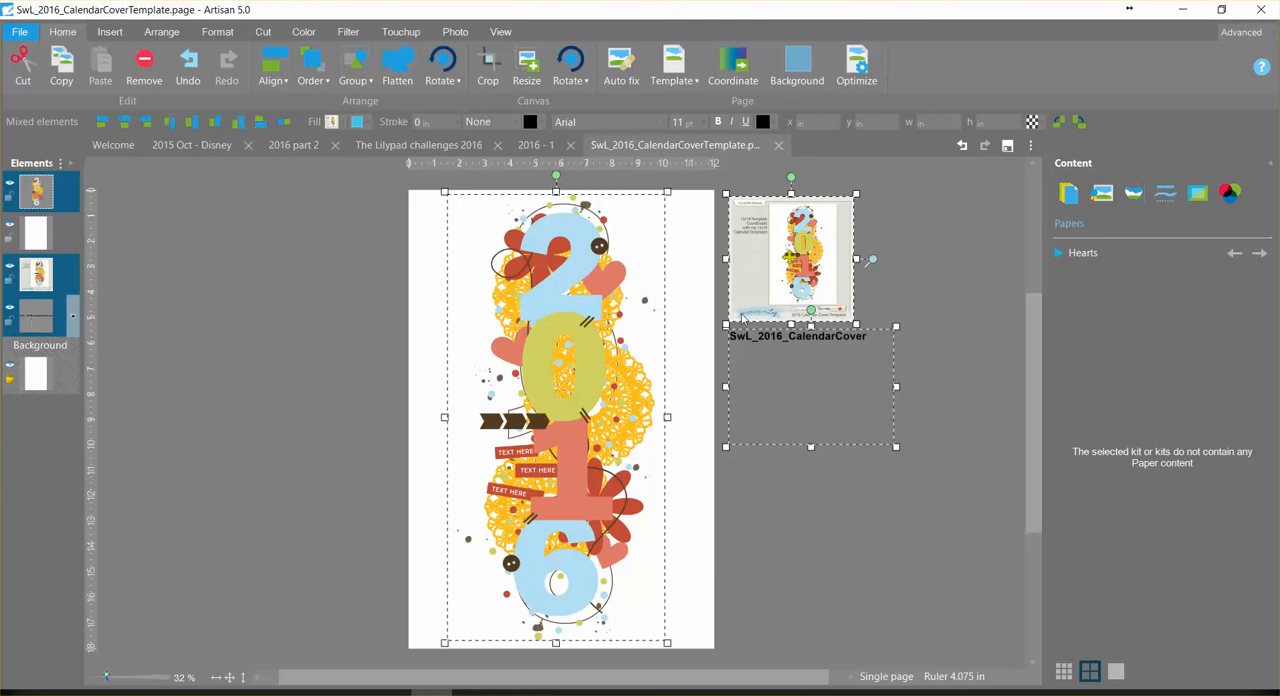
pyautogui.click(535, 146)
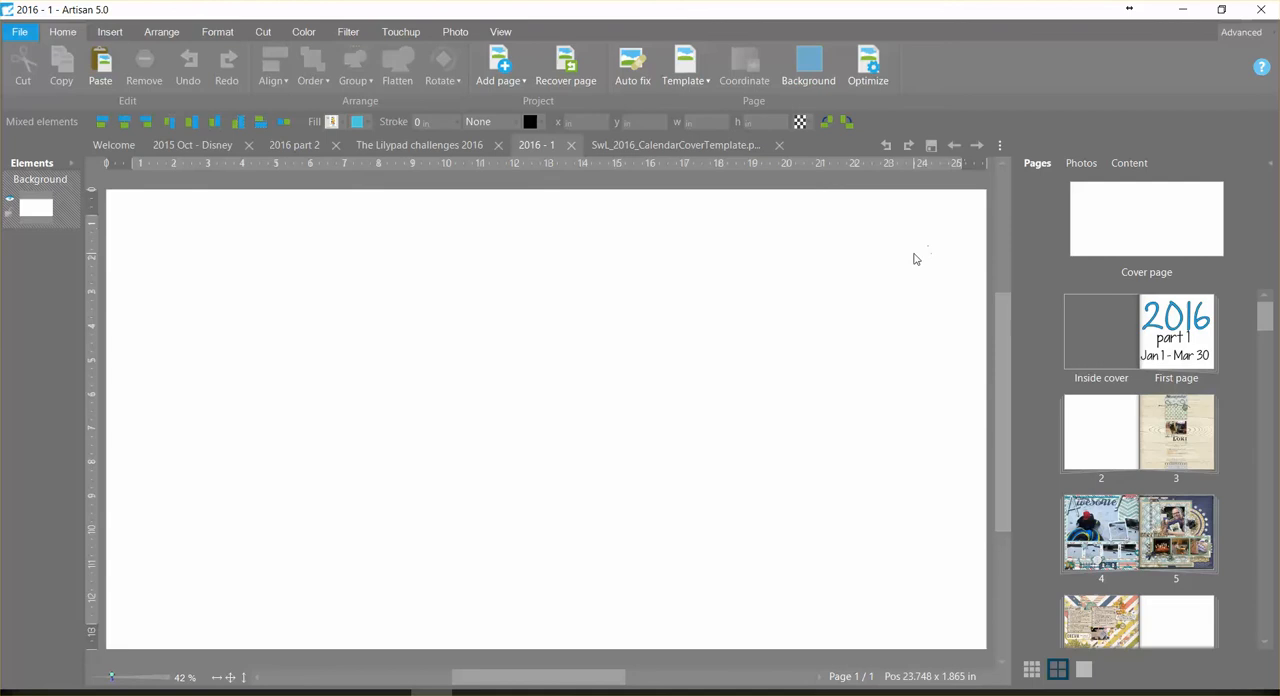
pyautogui.moveTo(540, 677); pyautogui.dragTo(576, 677)
pyautogui.rightClick(508, 324)
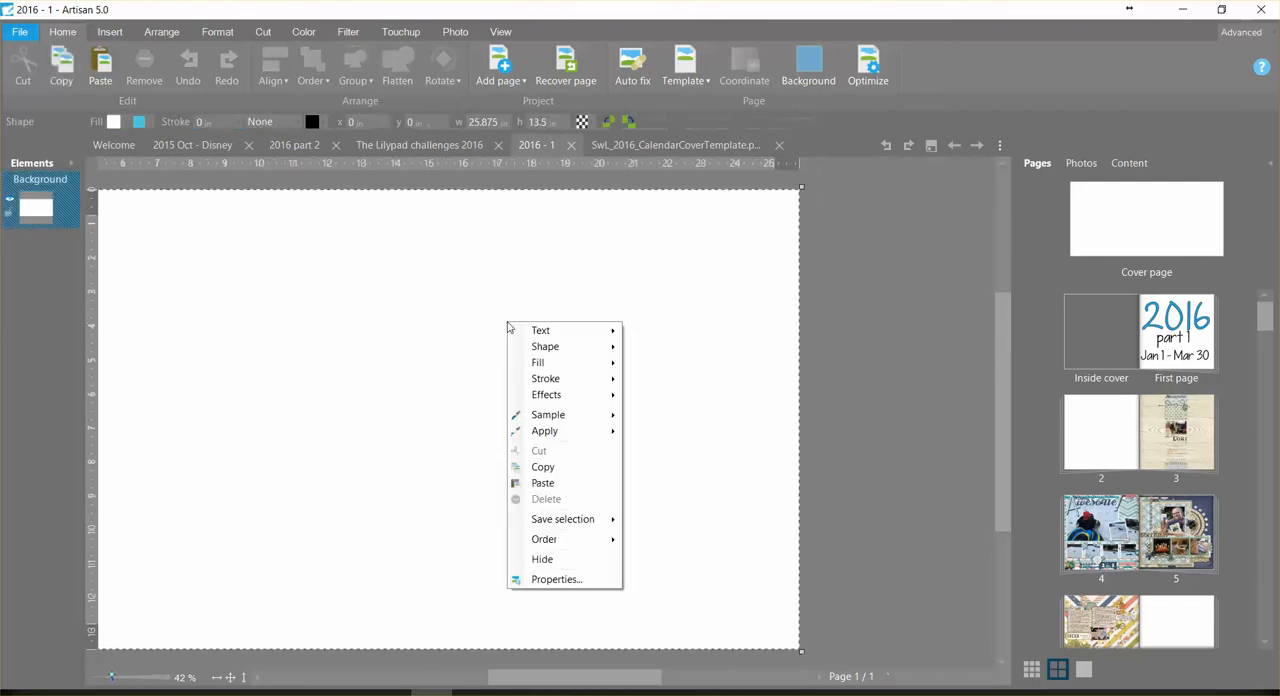
pyautogui.click(545, 483)
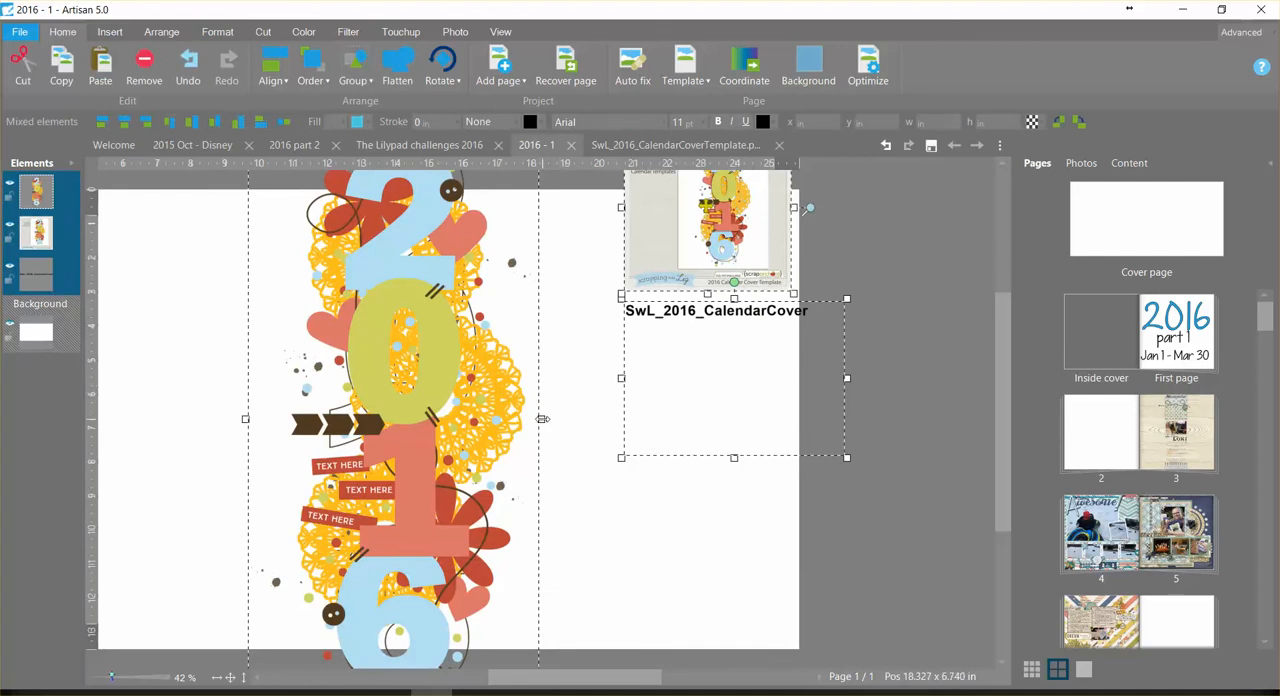
# Step: Undo a trial narrowing of the pasted elements and scale them down proportionally to fit the cover page's height
pyautogui.moveTo(541, 419); pyautogui.dragTo(488, 420)
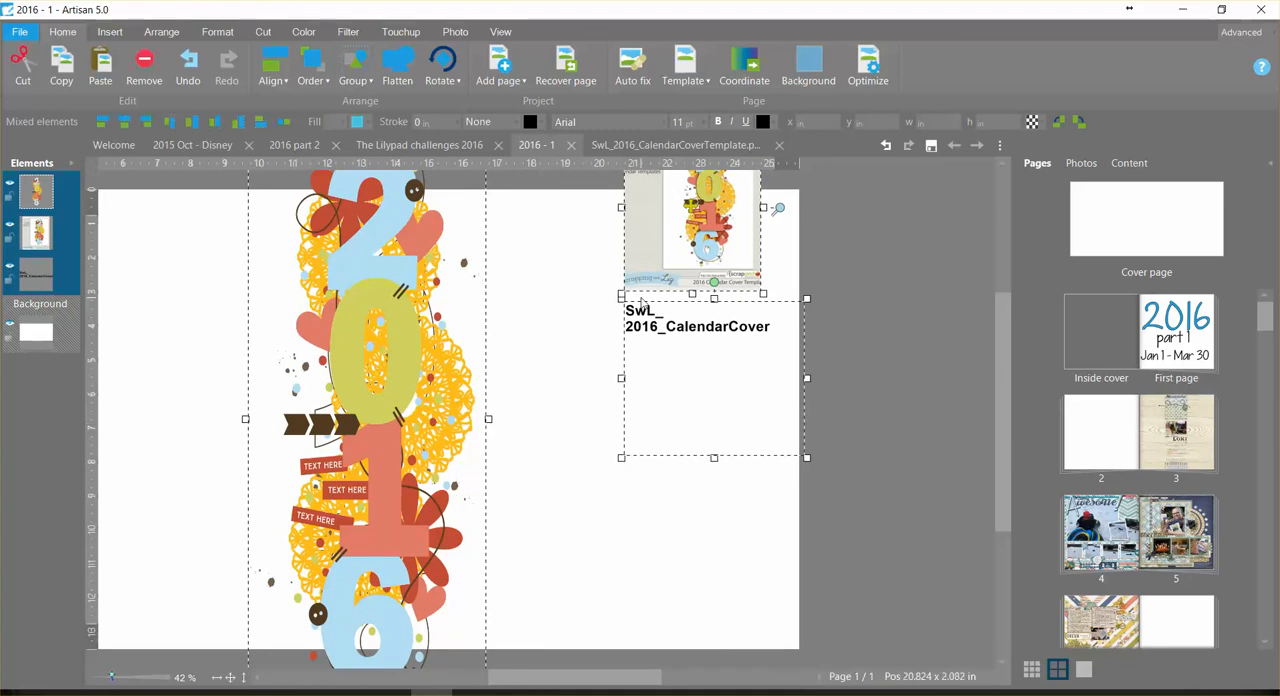
pyautogui.click(886, 145)
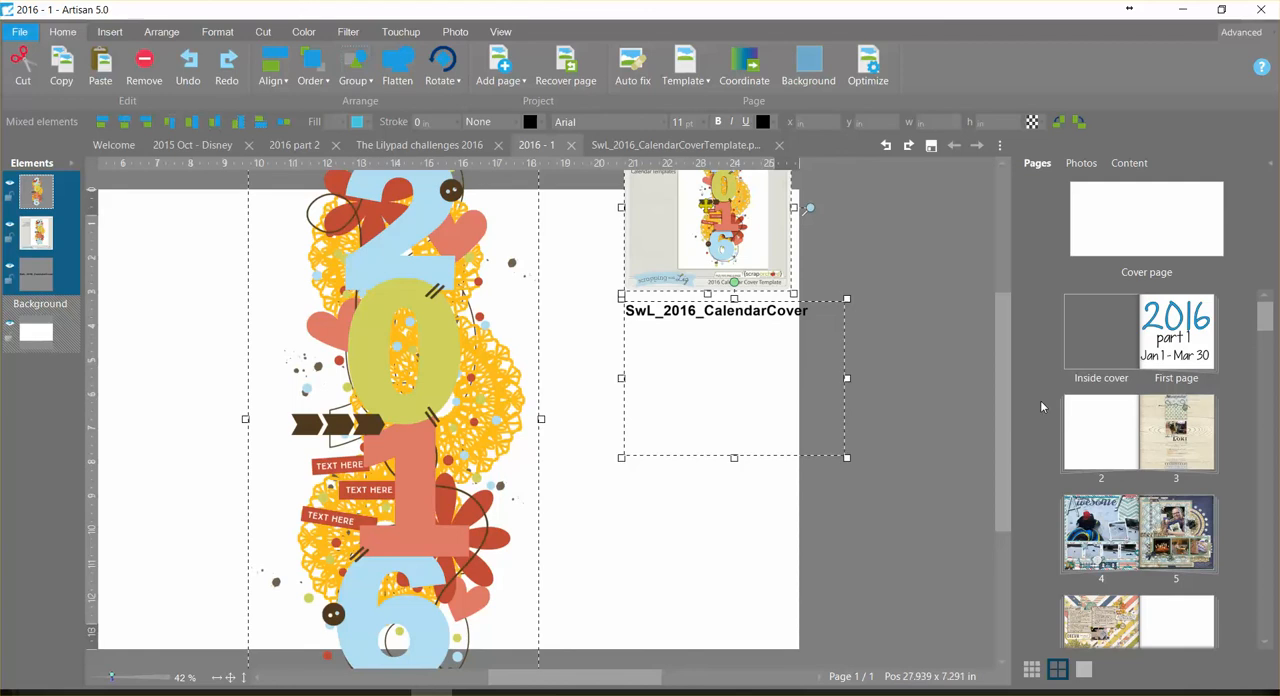
pyautogui.moveTo(1009, 448); pyautogui.dragTo(1005, 395)
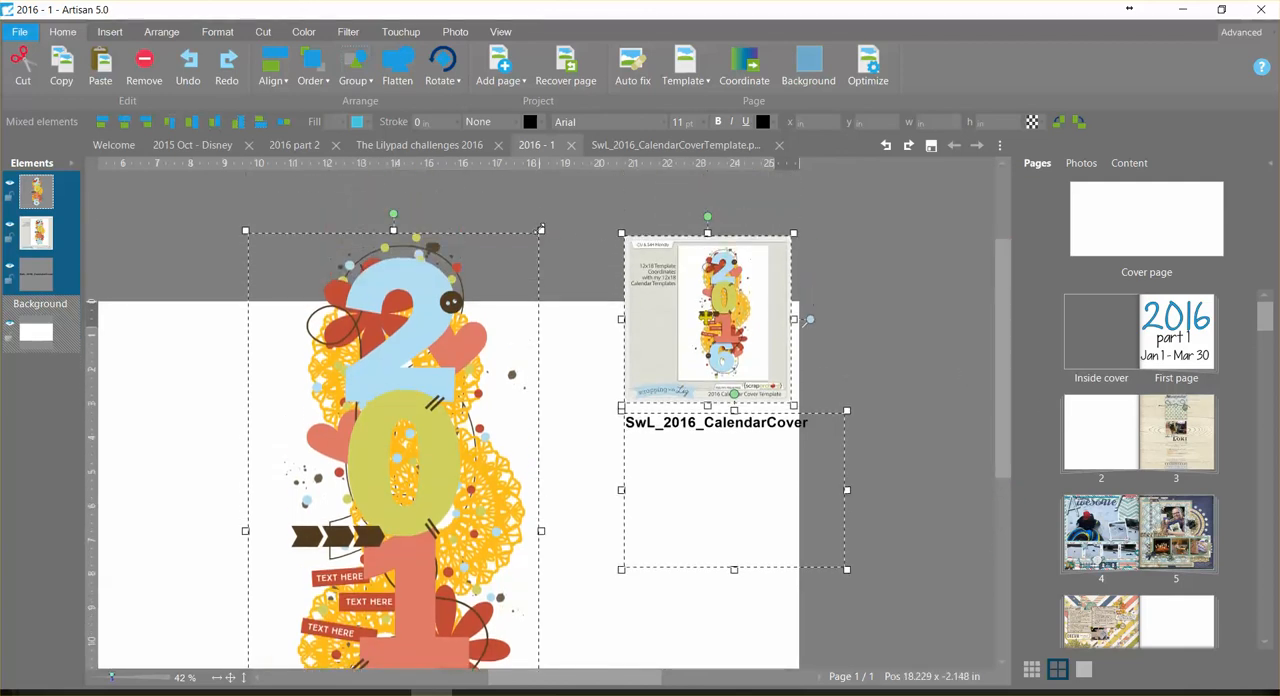
pyautogui.moveTo(540, 230); pyautogui.dragTo(427, 465)
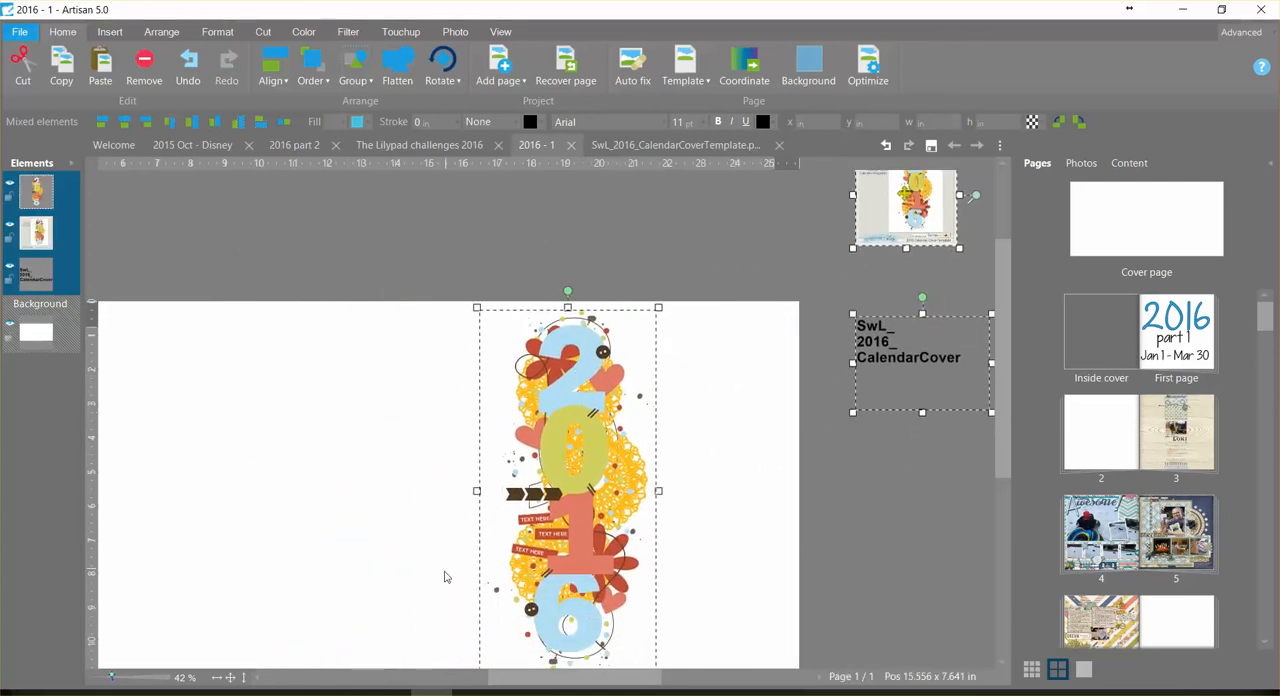
# Step: Position the scaled 2016 group on the right half of the cover page, centred between its upper and lower edges
pyautogui.click(246, 677)
pyautogui.moveTo(747, 374); pyautogui.dragTo(793, 416)
pyautogui.moveTo(551, 677); pyautogui.dragTo(603, 677)
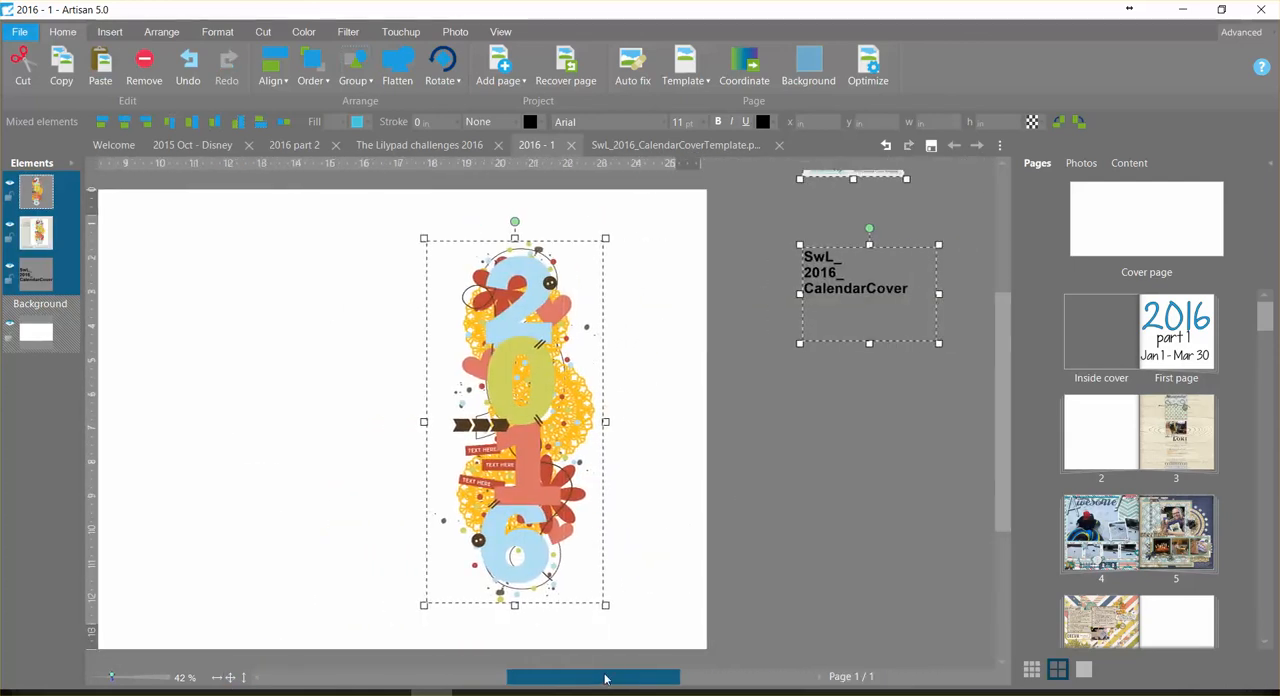
pyautogui.moveTo(541, 443); pyautogui.dragTo(493, 400)
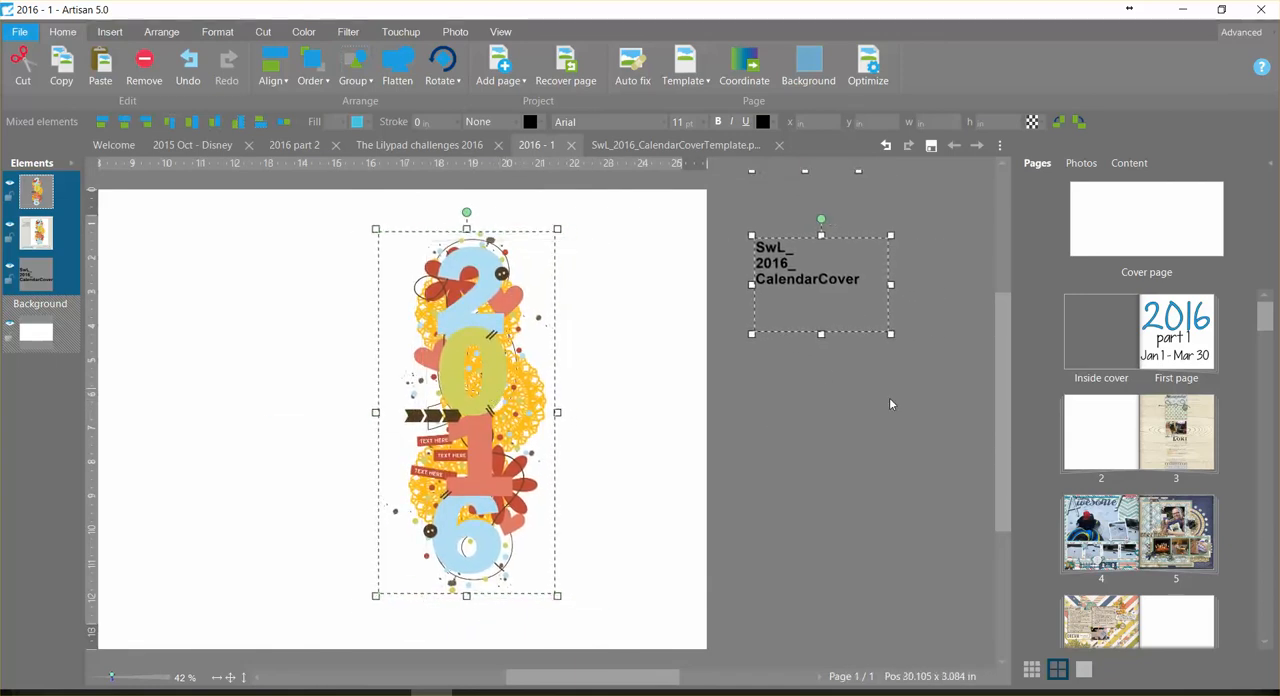
# Step: Take the 2016 group out of the selection and move the preview image and template-name text down beside the cover page
pyautogui.moveTo(1007, 437); pyautogui.dragTo(1007, 419)
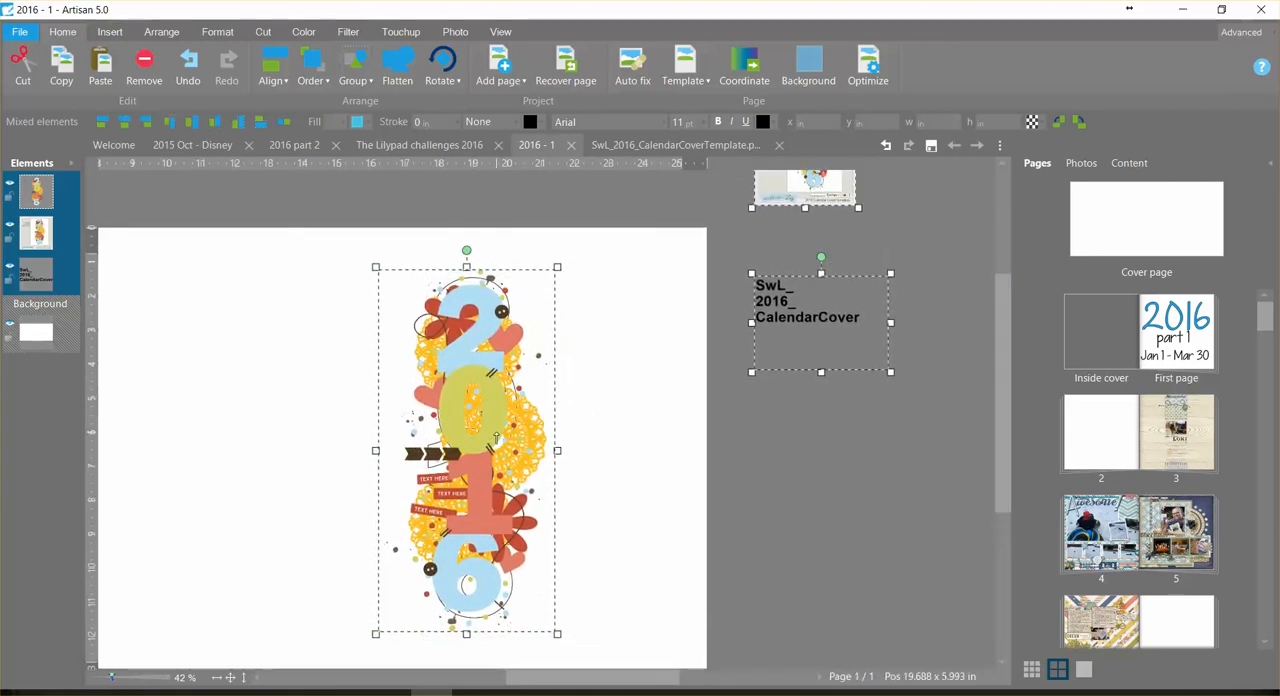
pyautogui.keyDown('ctrl'); pyautogui.click(496, 437); pyautogui.keyUp('ctrl')
pyautogui.moveTo(797, 325); pyautogui.dragTo(786, 461)
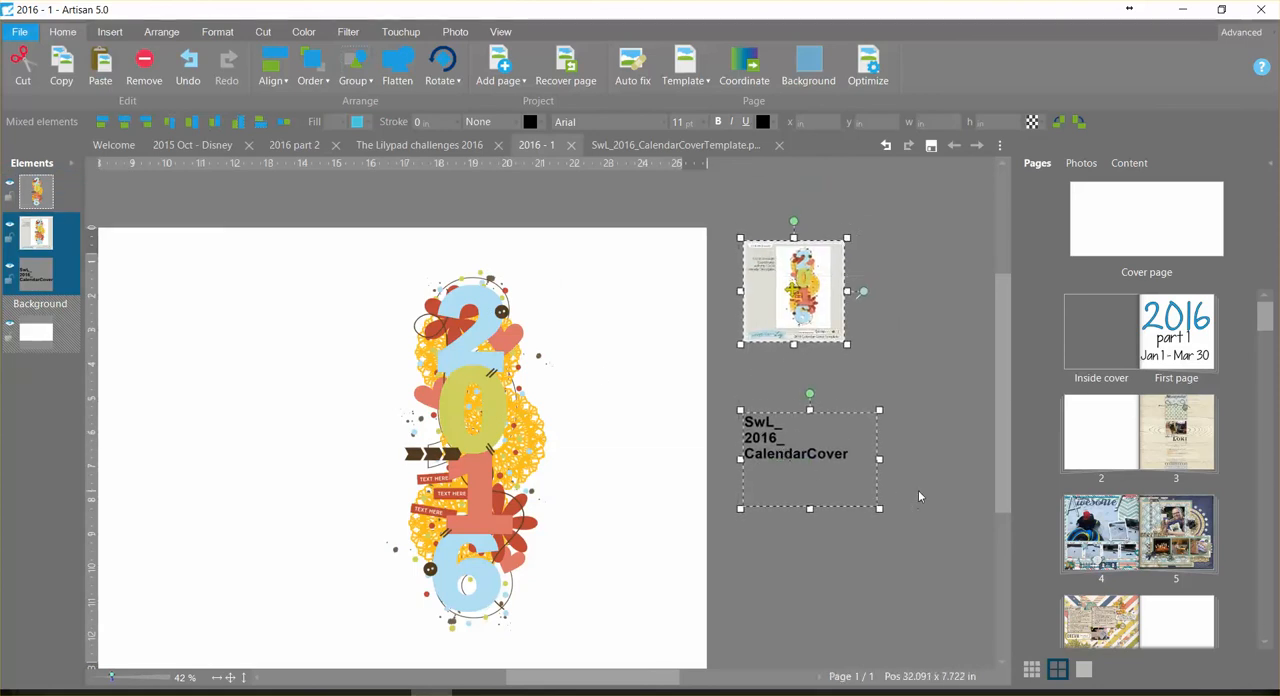
# Step: Reorder the elements with the template-name text on top and the preview image below the 2016 group, and lock the preview image
pyautogui.click(790, 292)
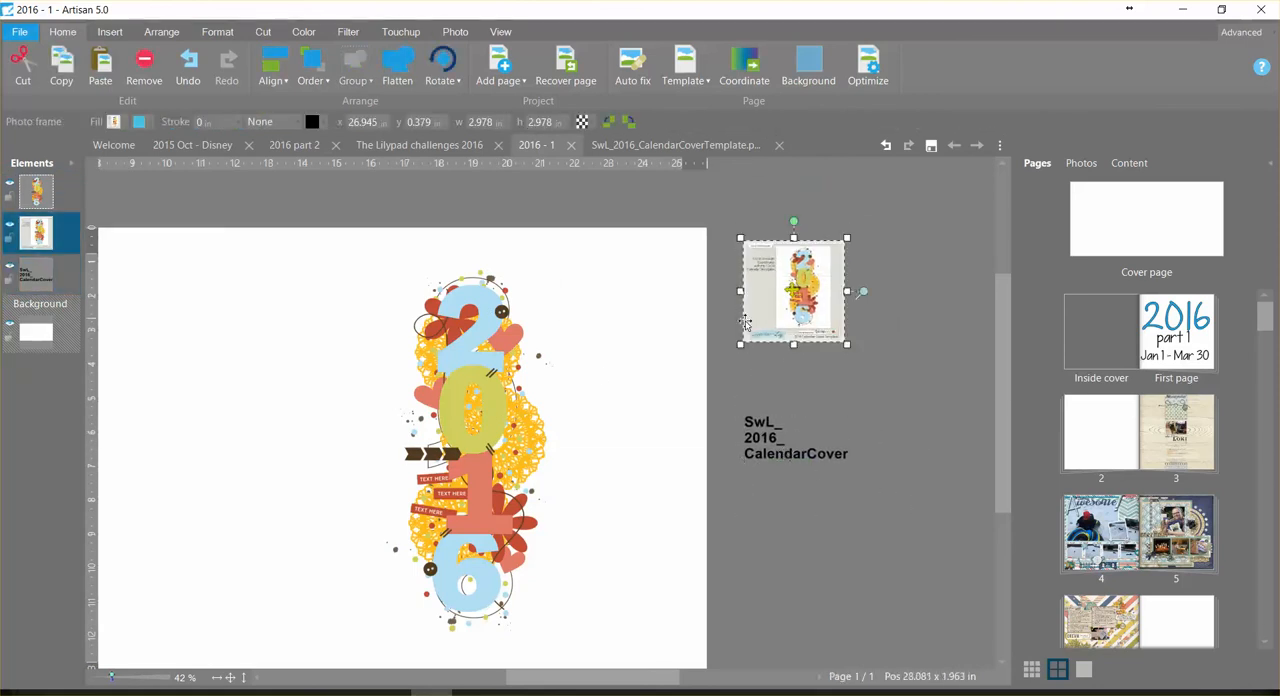
pyautogui.click(46, 180)
pyautogui.moveTo(40, 190); pyautogui.dragTo(22, 278)
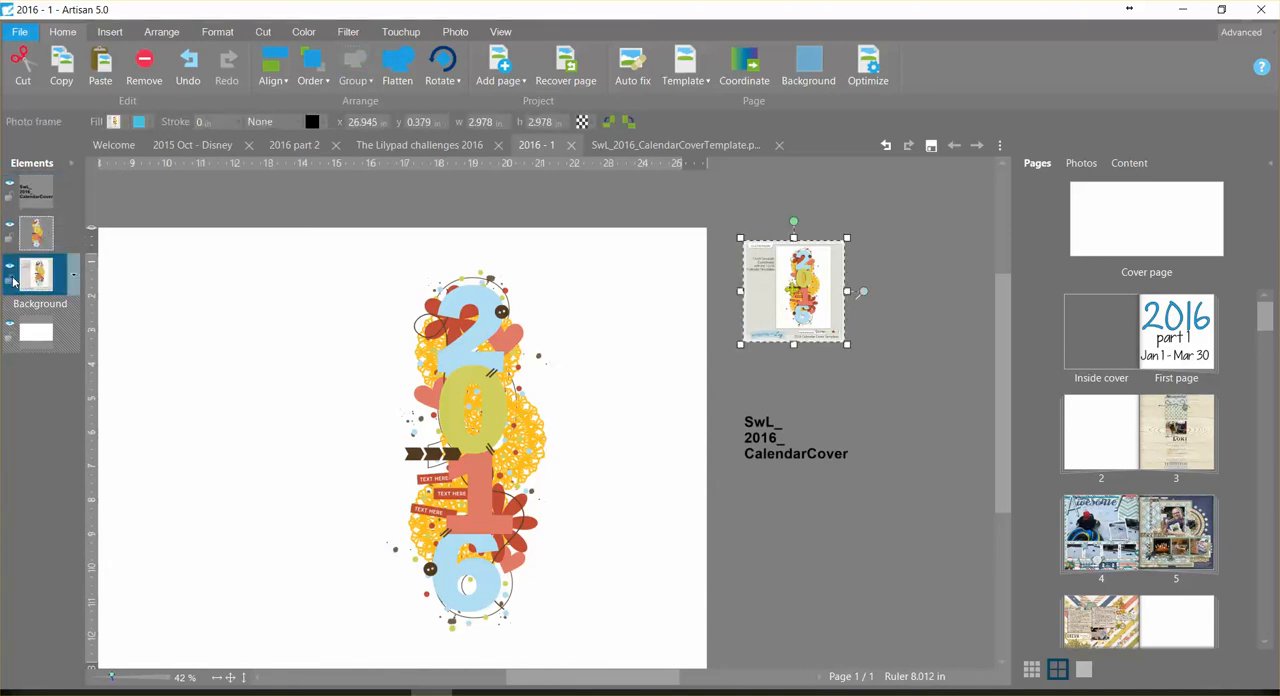
pyautogui.click(797, 366)
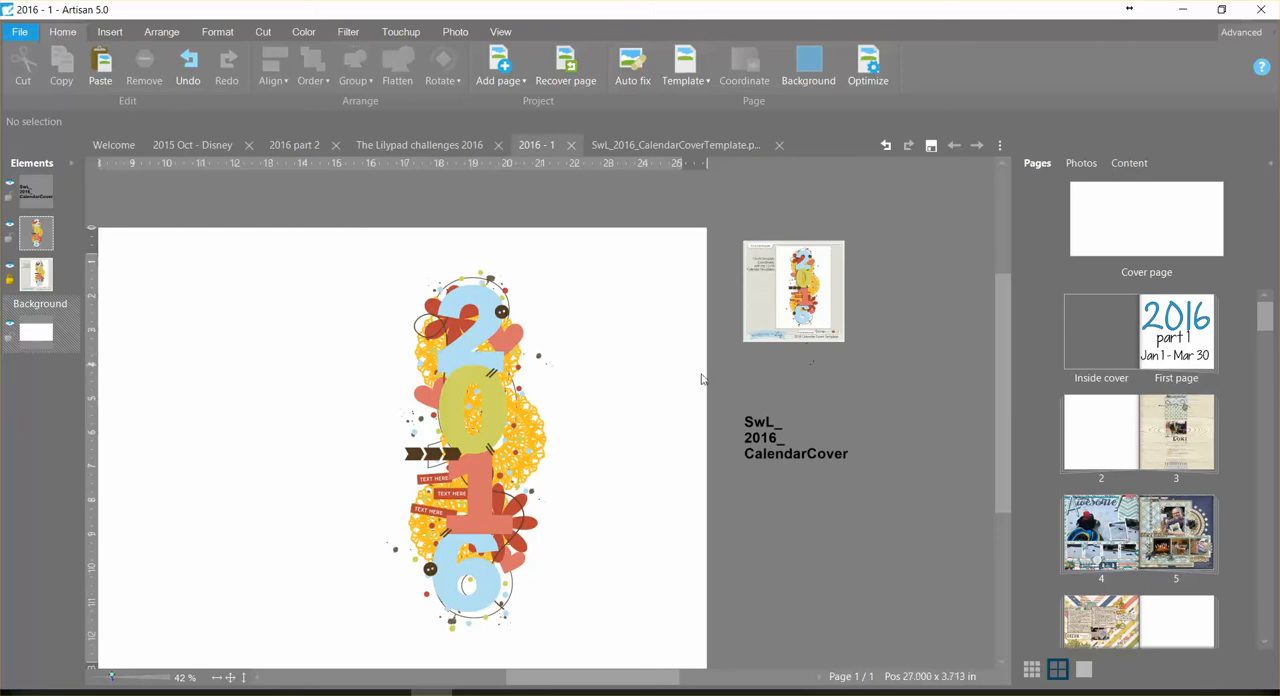
# Step: Select the 2016 group and limit the cover page preview to its front cover part only
pyautogui.click(498, 412)
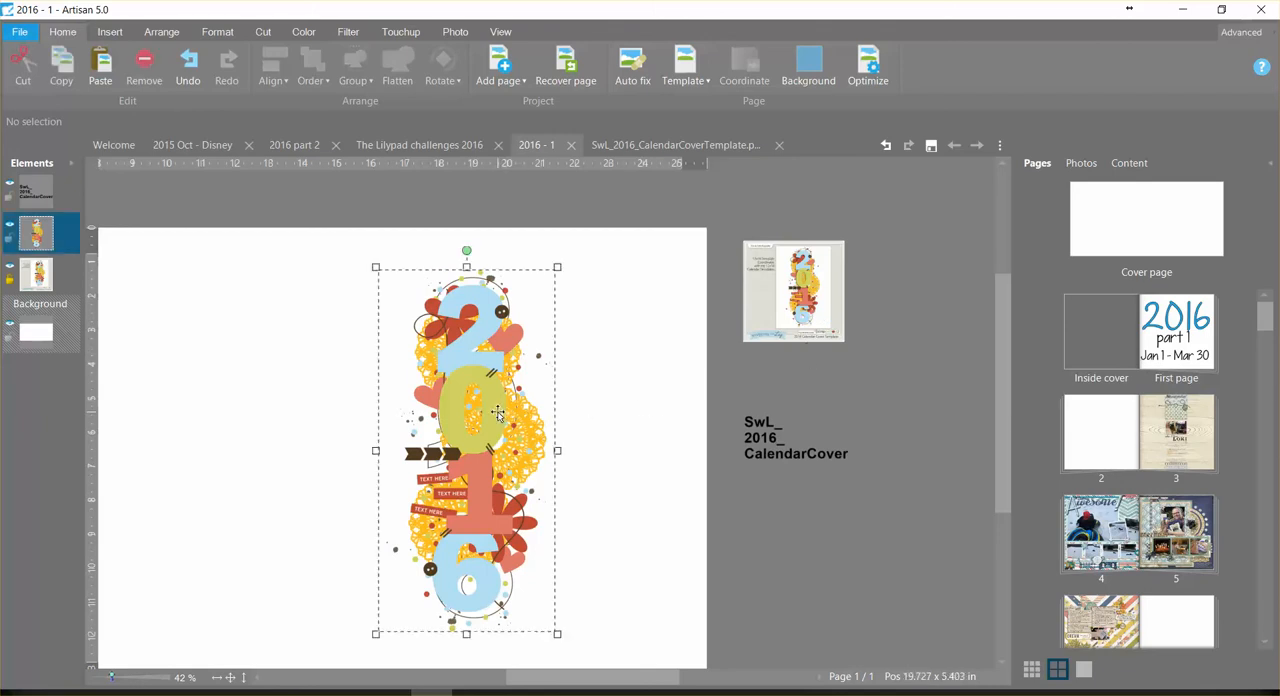
pyautogui.click(500, 31)
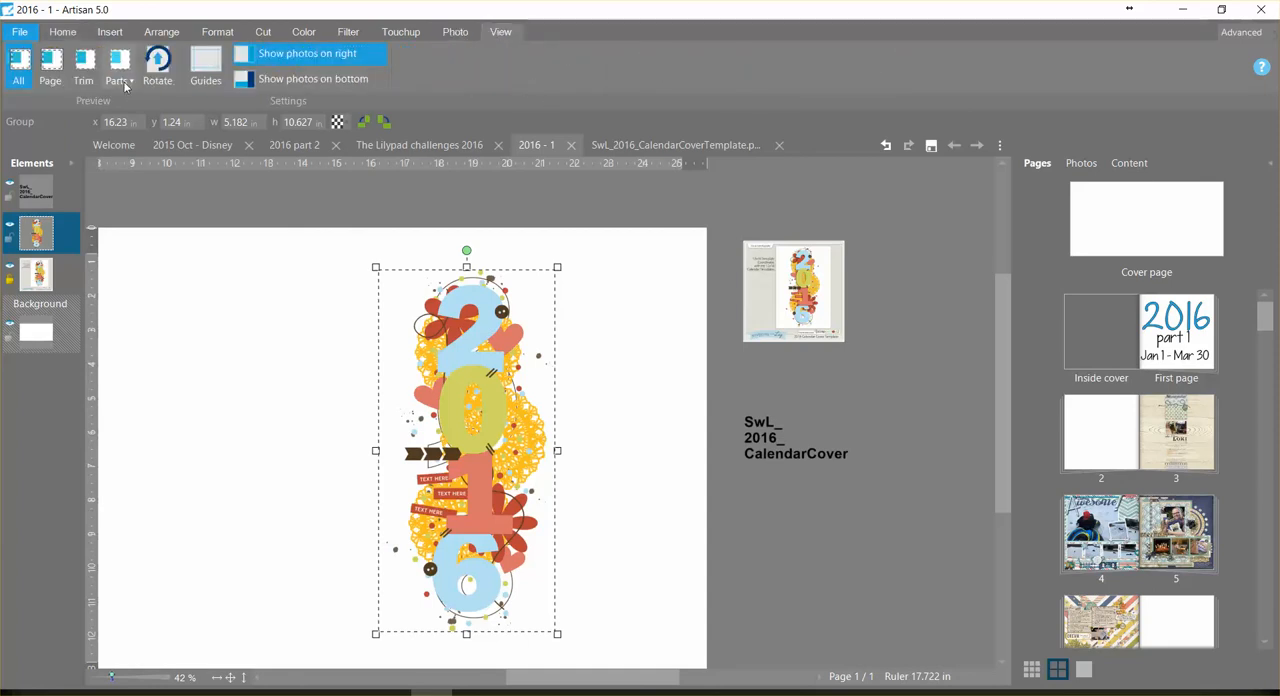
pyautogui.click(120, 80)
pyautogui.click(140, 130)
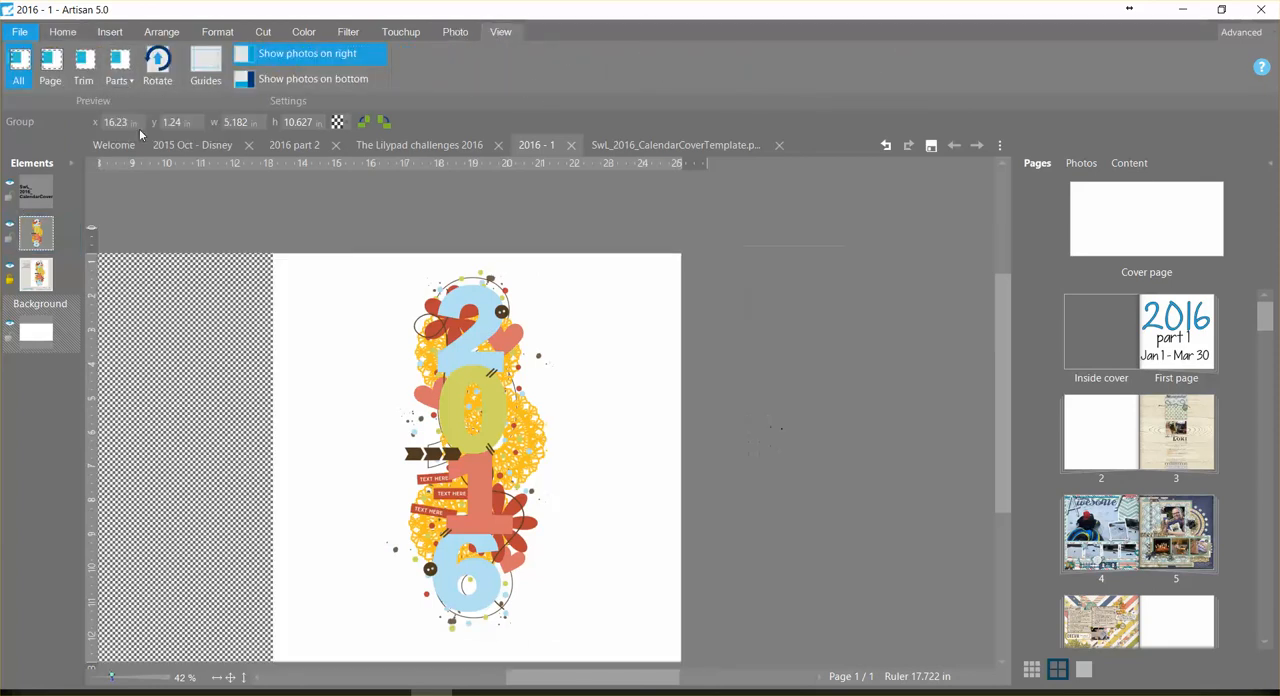
# Step: Scale the 2016 group down proportionally to about 3.9 by 8 in and reposition it within the front cover
pyautogui.moveTo(481, 377); pyautogui.dragTo(485, 389)
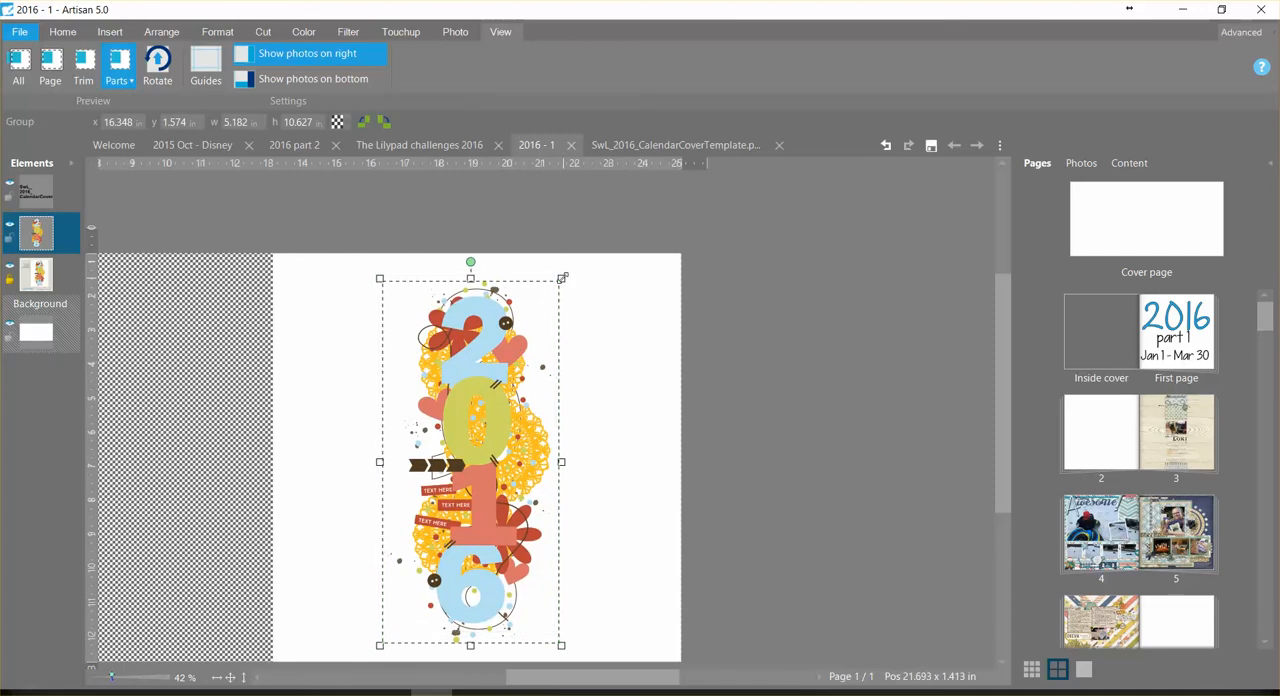
pyautogui.moveTo(562, 277); pyautogui.dragTo(518, 368)
pyautogui.moveTo(467, 462); pyautogui.dragTo(472, 404)
# Step: Try stretching the 2016 group to about 4.7 by 8.5 in, and undo that resize
pyautogui.moveTo(523, 306); pyautogui.dragTo(550, 290)
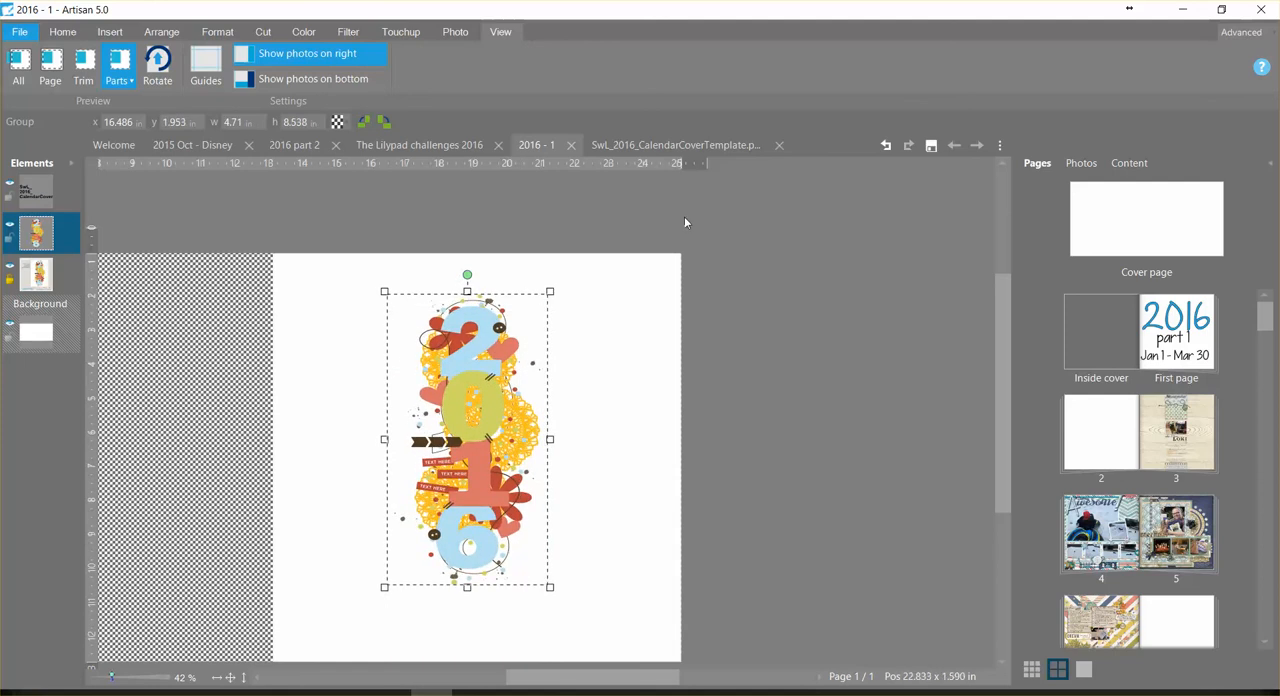
pyautogui.click(885, 145)
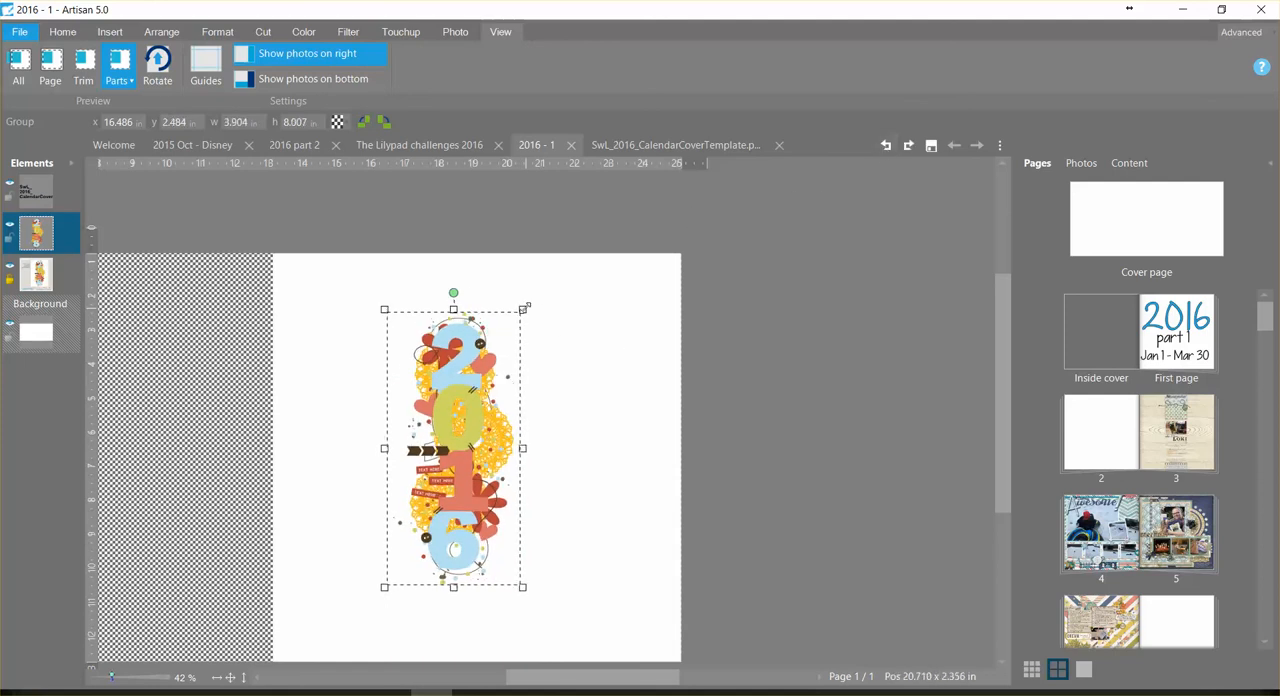
# Step: Enlarge the 2016 group proportionally to about 4.36 by 8.93 in and place it left of the front cover's centre
pyautogui.moveTo(523, 308); pyautogui.dragTo(538, 288)
pyautogui.moveTo(475, 387); pyautogui.dragTo(448, 413)
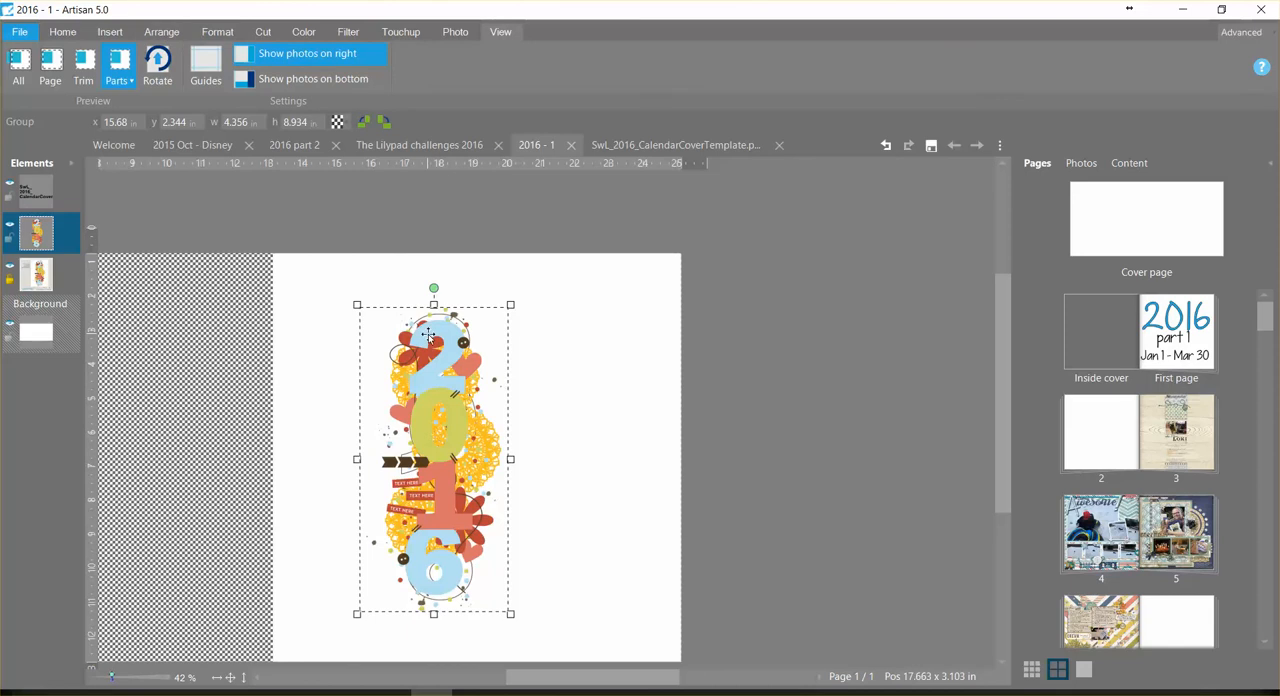
# Step: Bring up the arrangement commands for the selected 2016 group
pyautogui.click(168, 33)
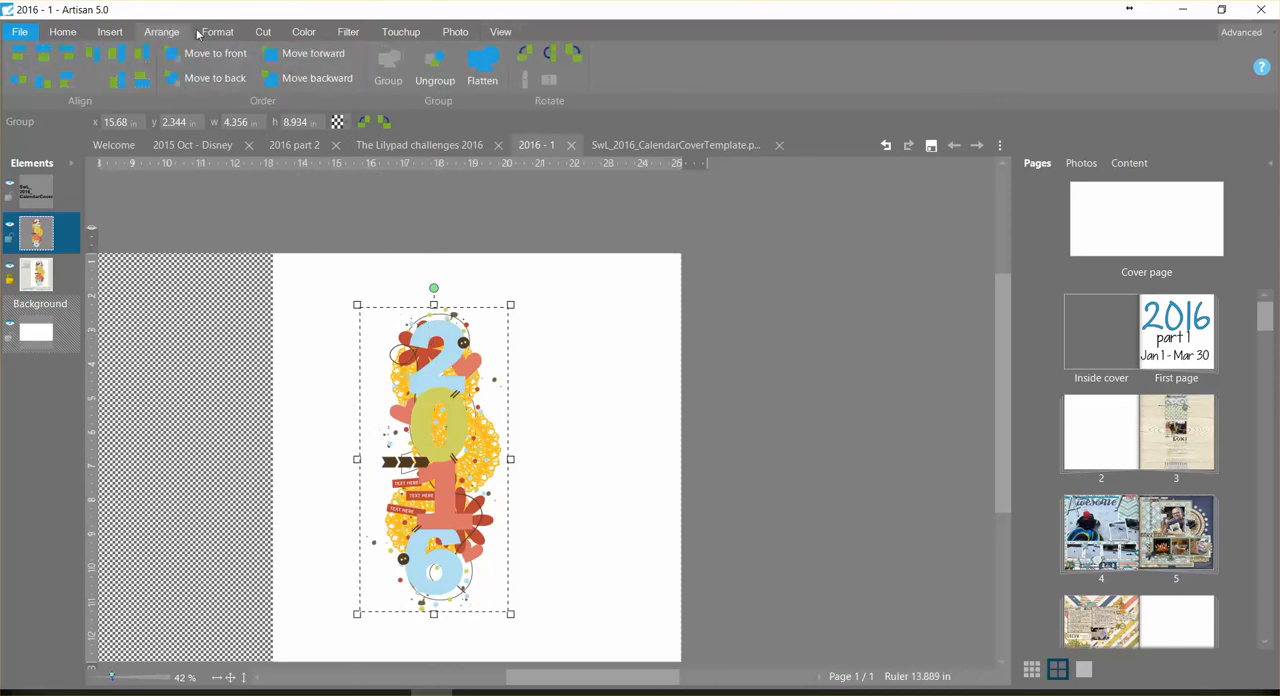